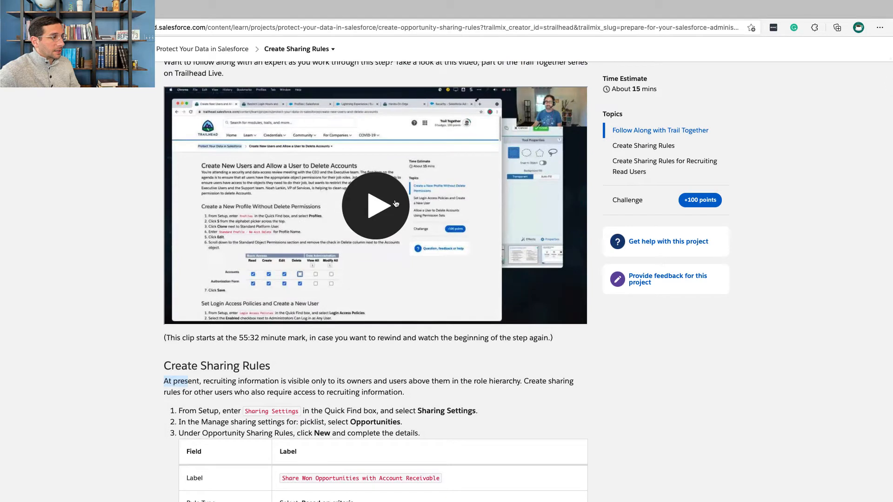
Step: Read the Create Sharing Rules instructions, then open Sharing Settings in Salesforce Setup and show the settings for Opportunities
scroll(395, 216, down, 5)
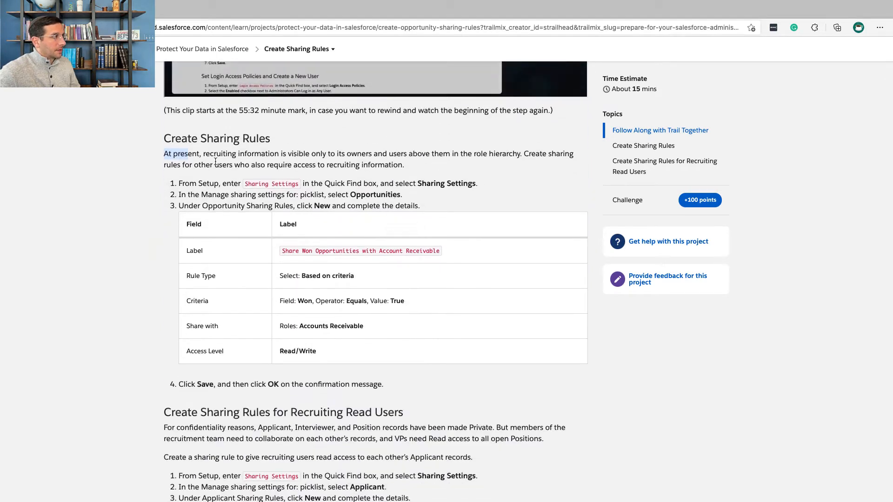
drag(162, 158, 259, 179)
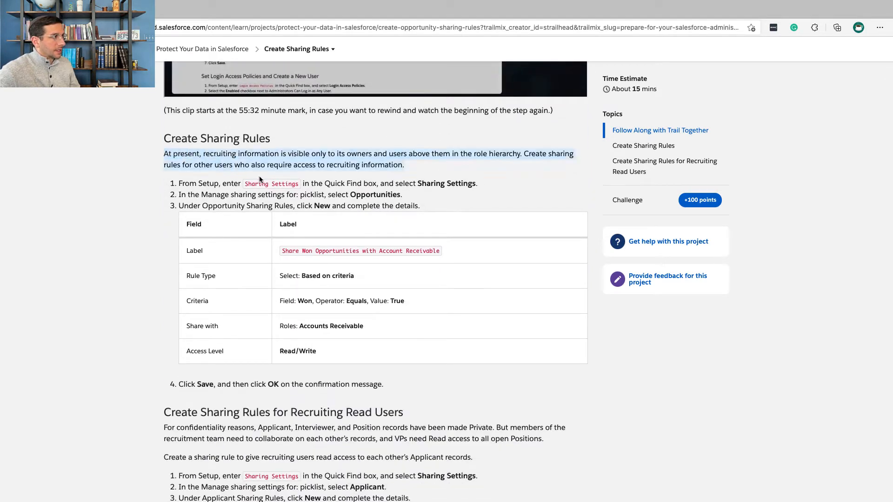
scroll(259, 180, down, 1)
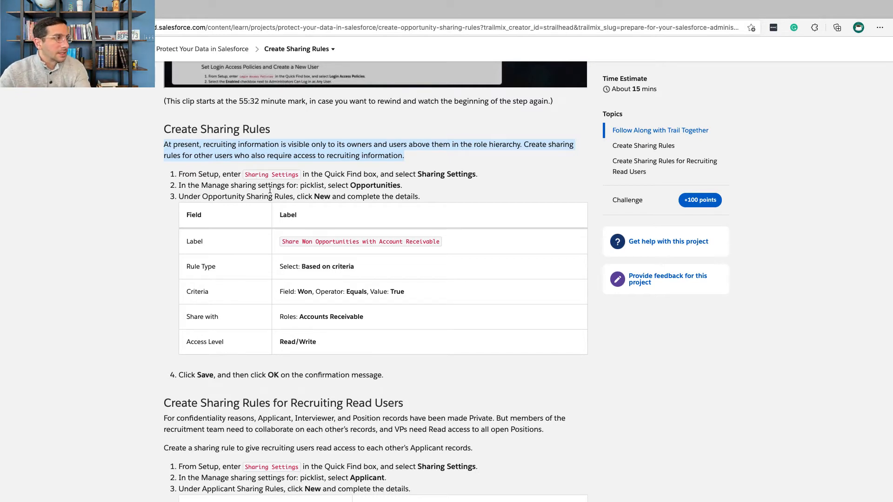
key(ctrl+Right)
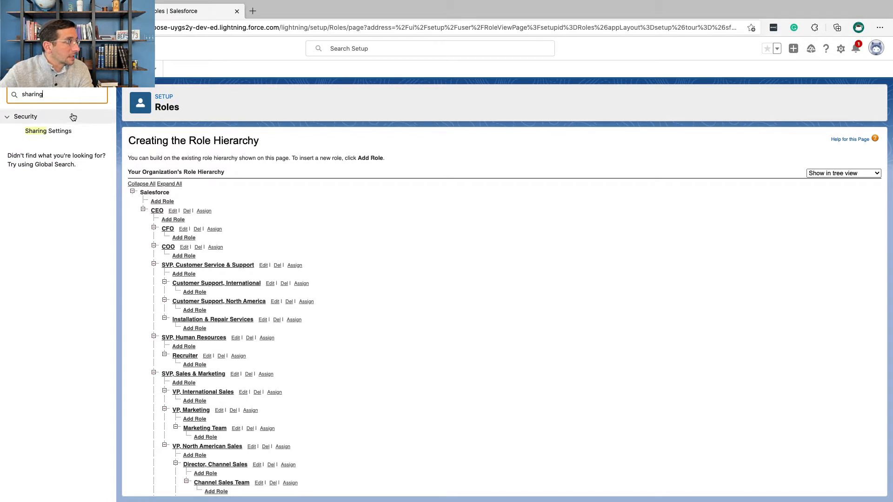
click(61, 131)
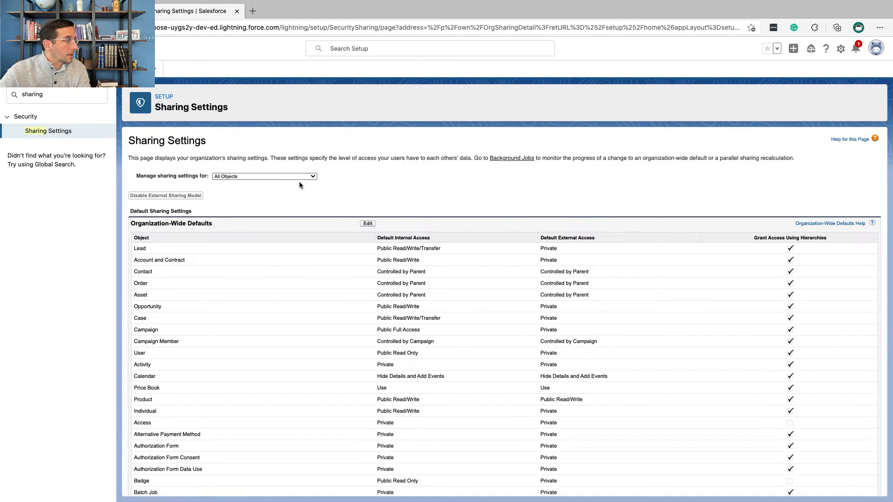
click(300, 175)
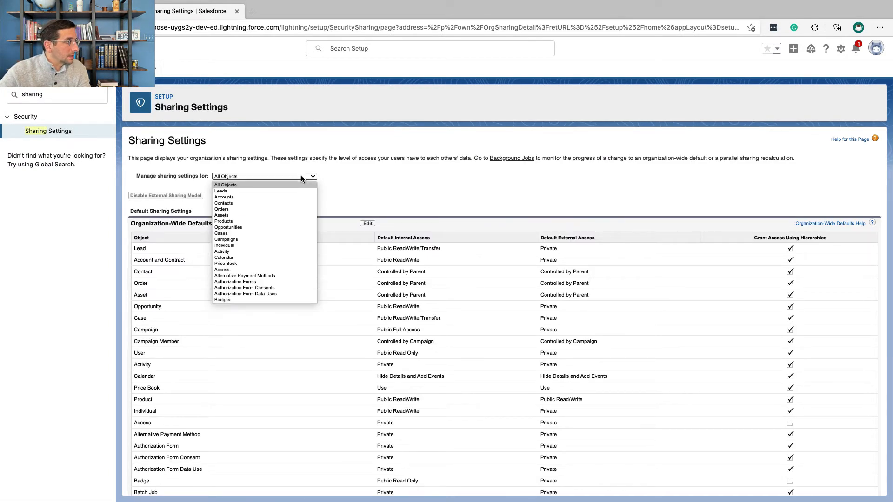
click(288, 228)
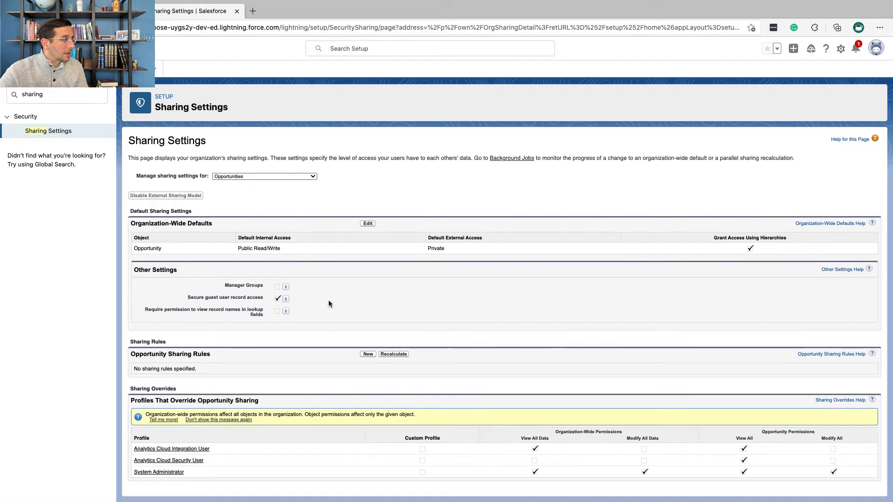
Step: Start a new opportunity sharing rule labelled "Share Won Opportunities with Account Receivable", copying the label from the Trailhead instructions
click(367, 354)
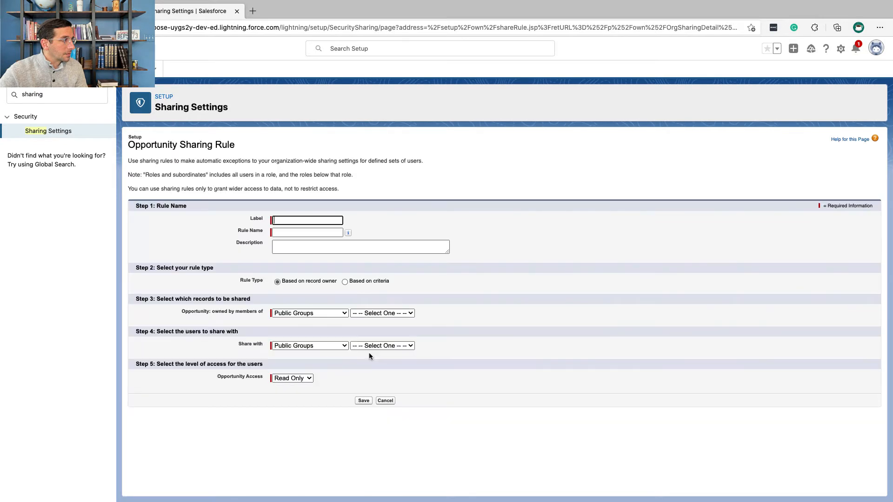
key(ctrl+Left)
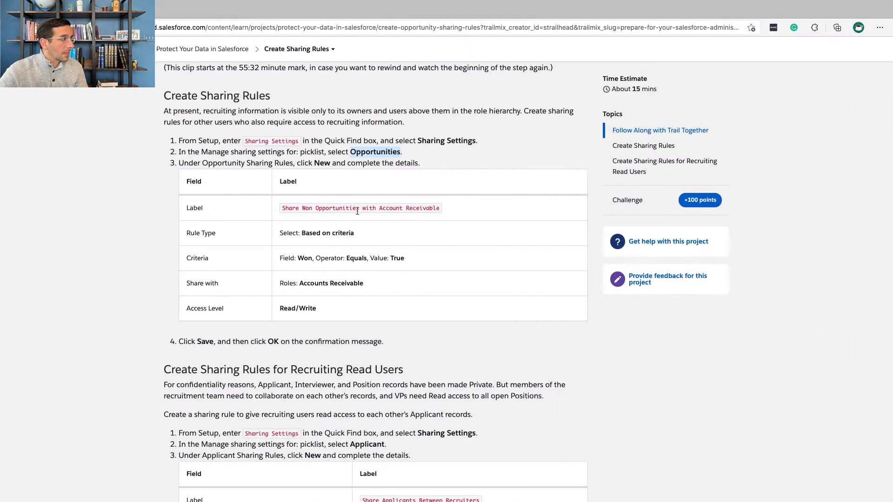
drag(443, 210, 281, 209)
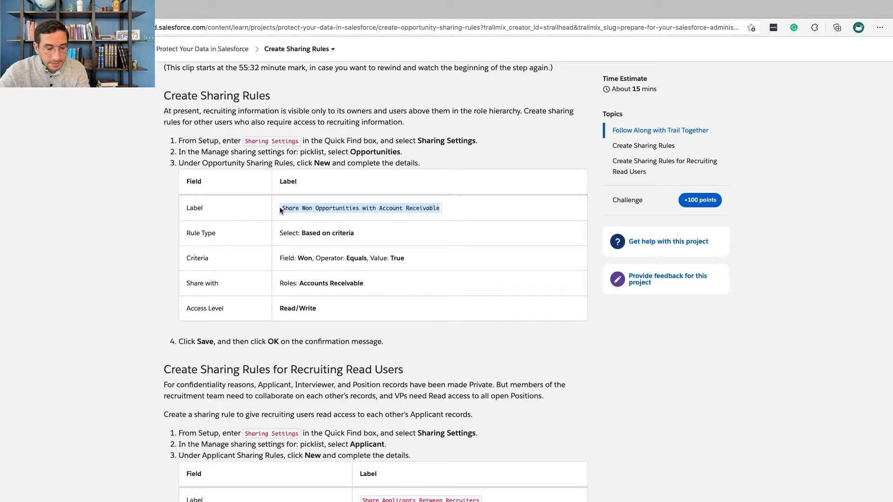
key(ctrl+Right)
key(super+v)
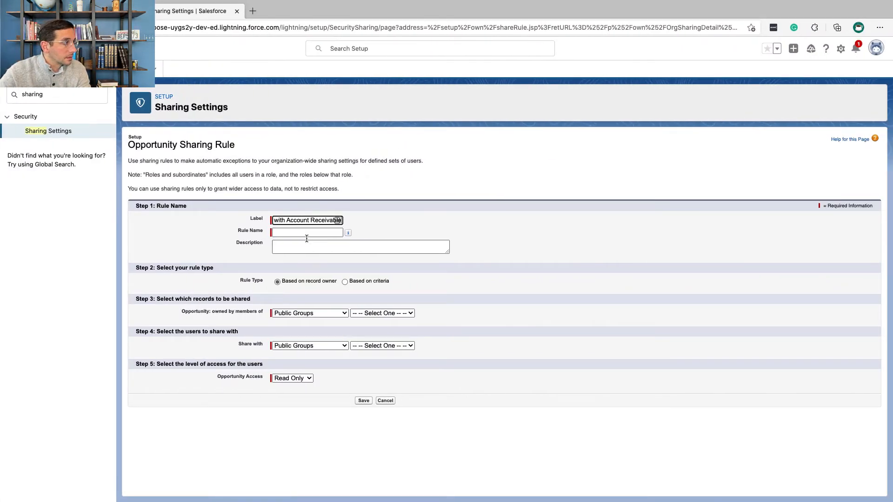
click(307, 246)
Step: Set the opportunity sharing rule's type to Based on criteria, as given in the Trailhead instructions
key(ctrl+Left)
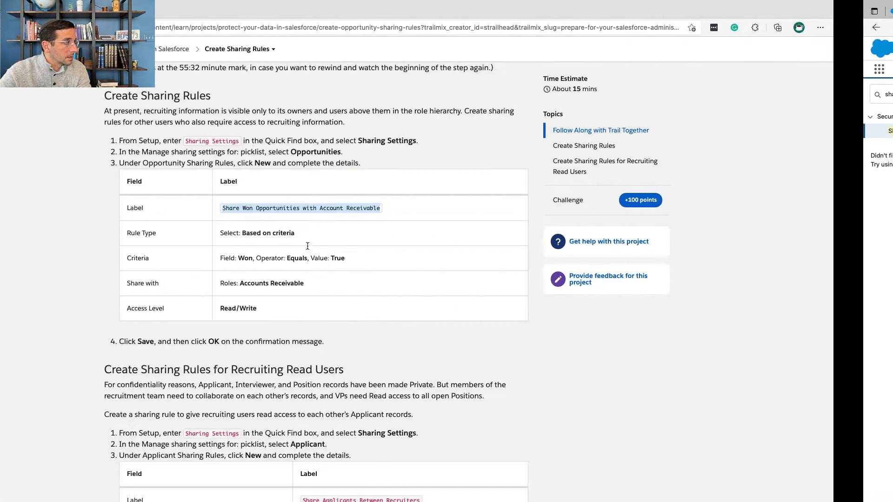
key(ctrl+Right)
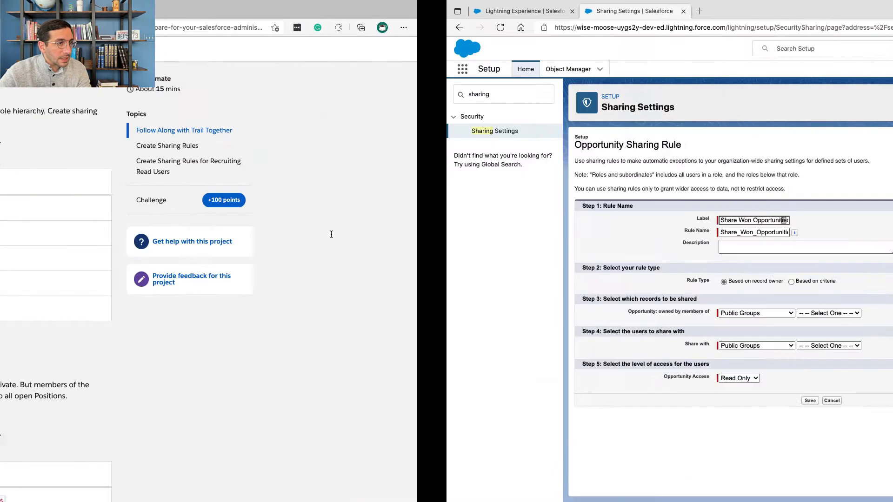
click(345, 281)
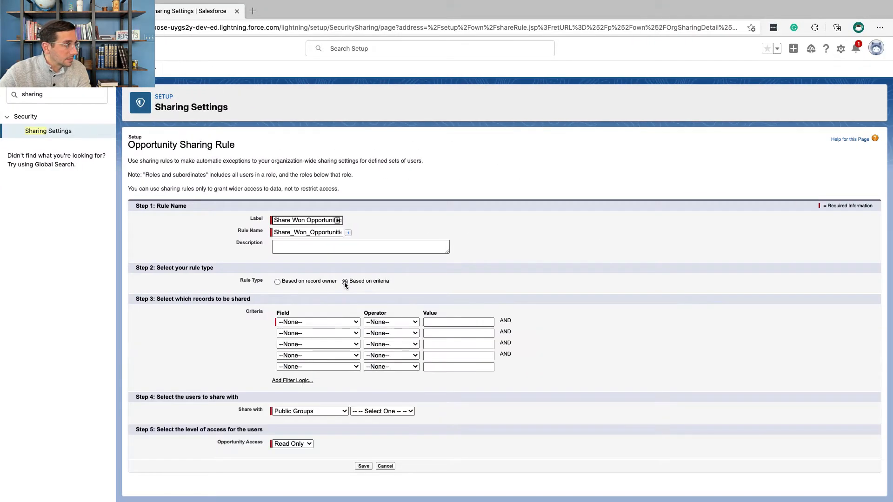
Step: Check the required criteria in the Trailhead table and set the first criterion's field to Won
key(ctrl+Left)
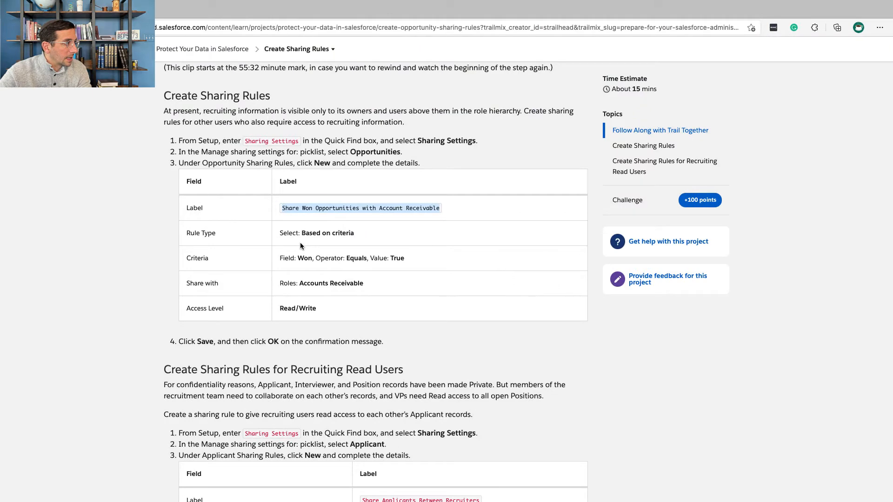
scroll(300, 244, down, 2)
scroll(300, 246, down, 1)
double_click(304, 183)
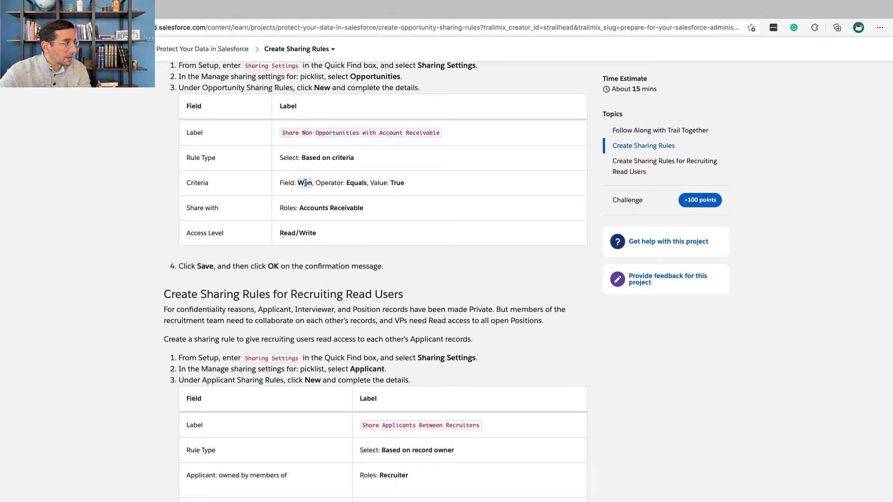
key(ctrl+Right)
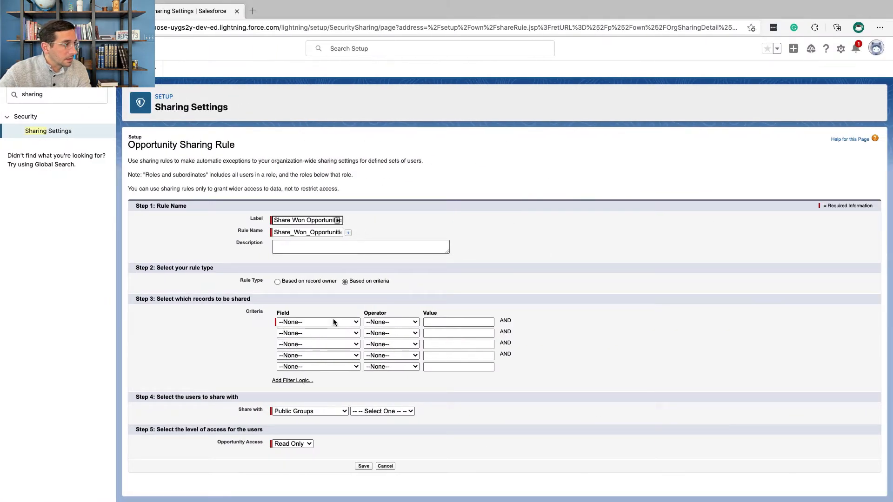
click(333, 321)
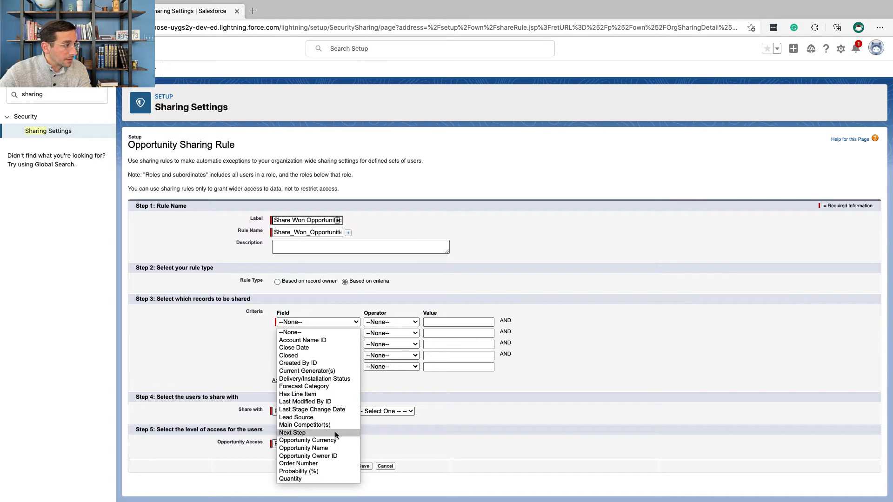
scroll(336, 435, down, 2)
scroll(335, 431, down, 1)
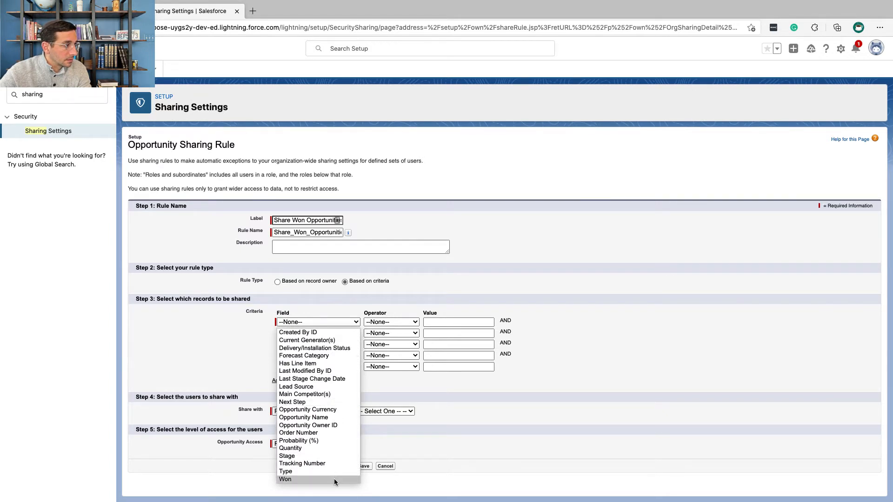
click(334, 478)
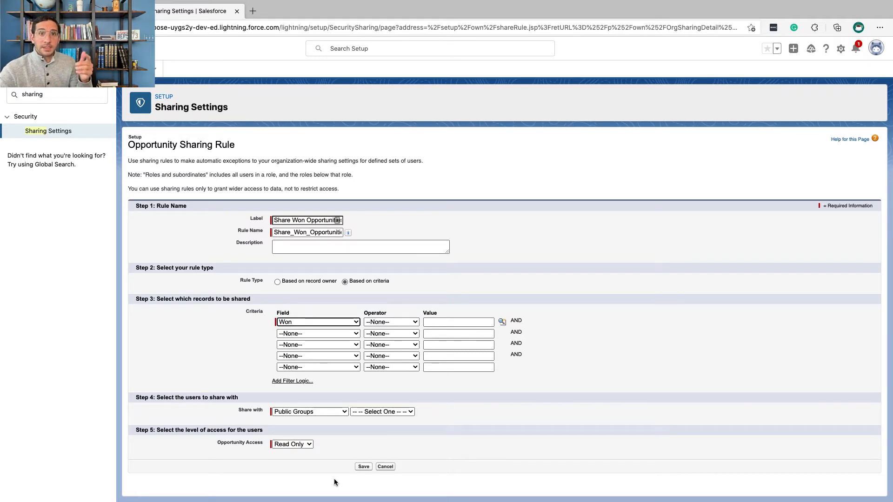
Step: Complete the Won criterion with the operator equals and the looked-up value True
click(383, 322)
click(385, 341)
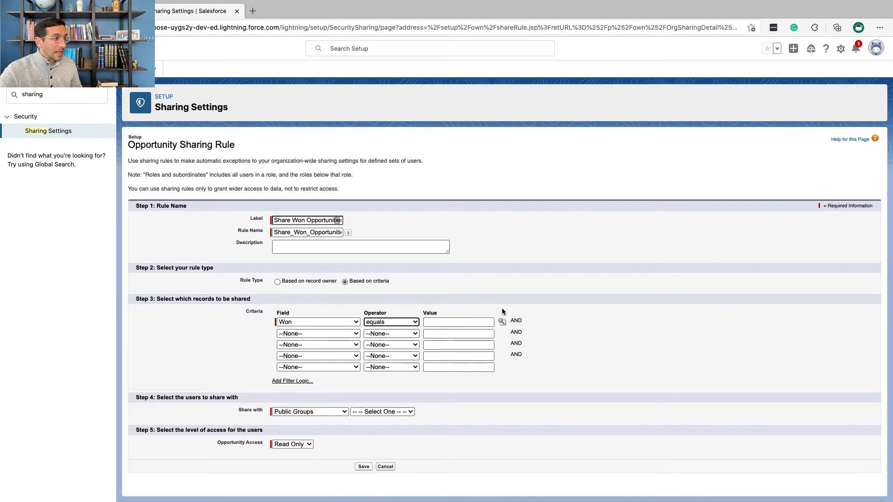
click(502, 323)
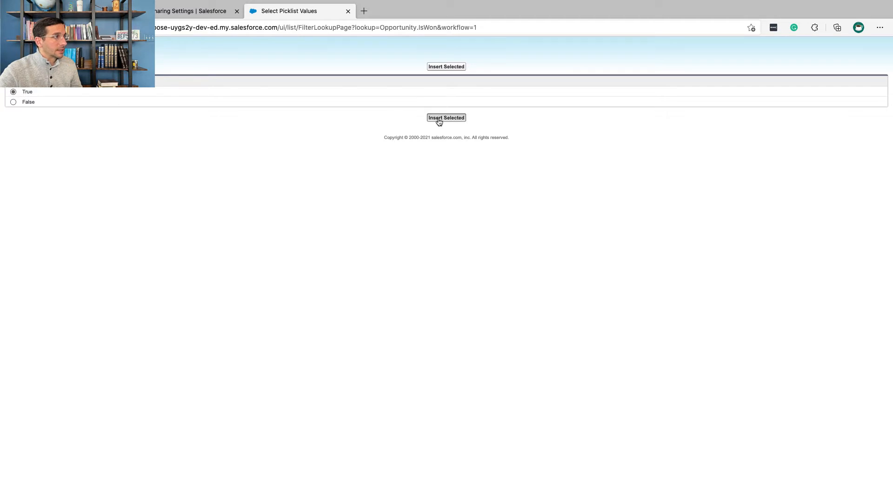
click(439, 119)
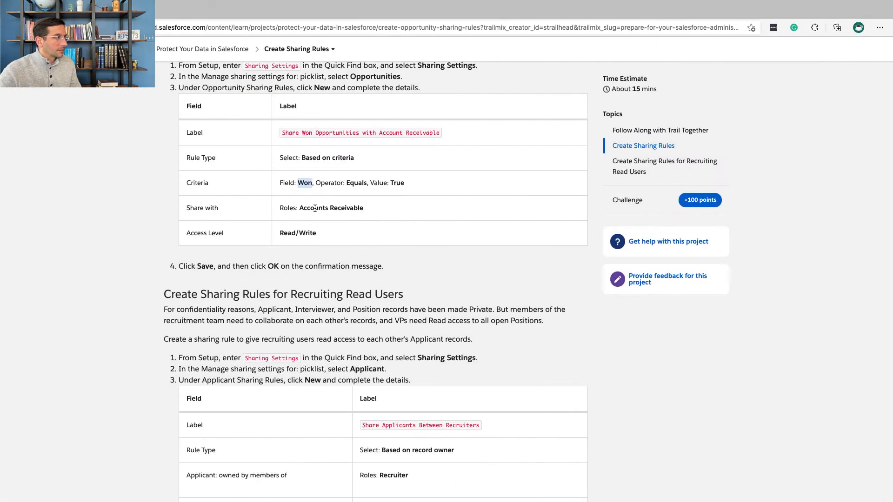
Step: Check the sharing target in the Trailhead table and share the rule with the Accounts Receivable role
double_click(315, 209)
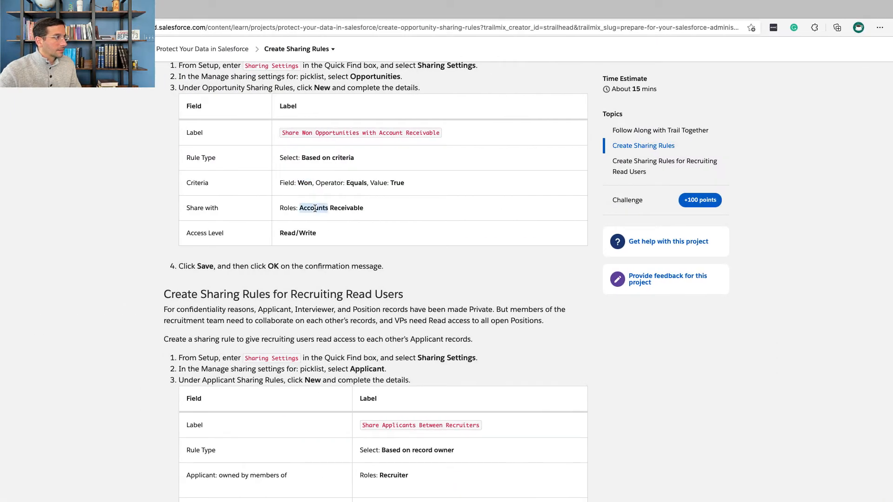
double_click(287, 208)
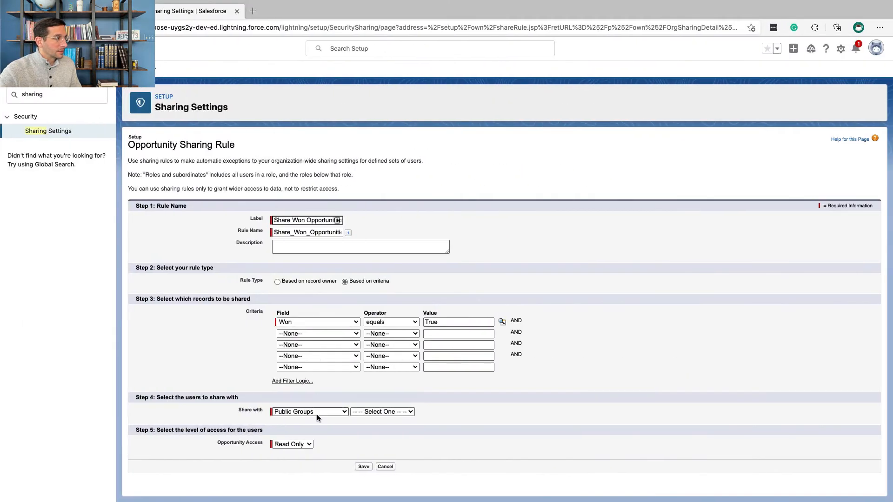
click(759, 413)
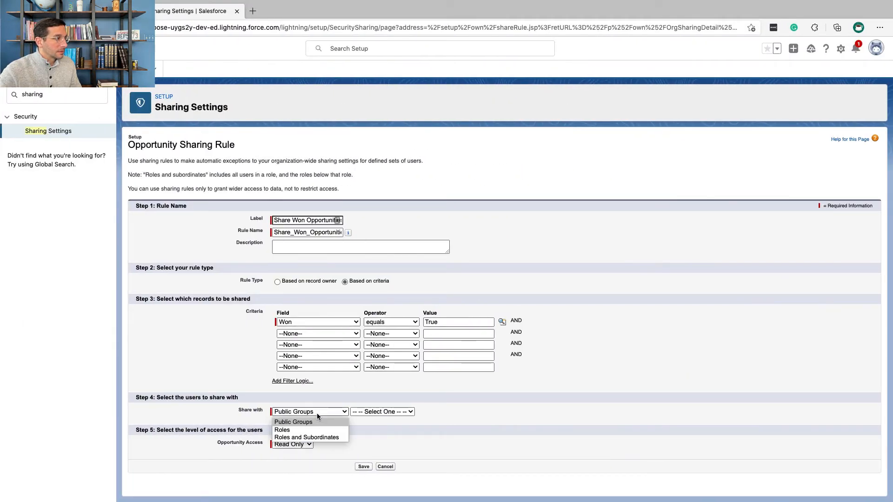
click(318, 430)
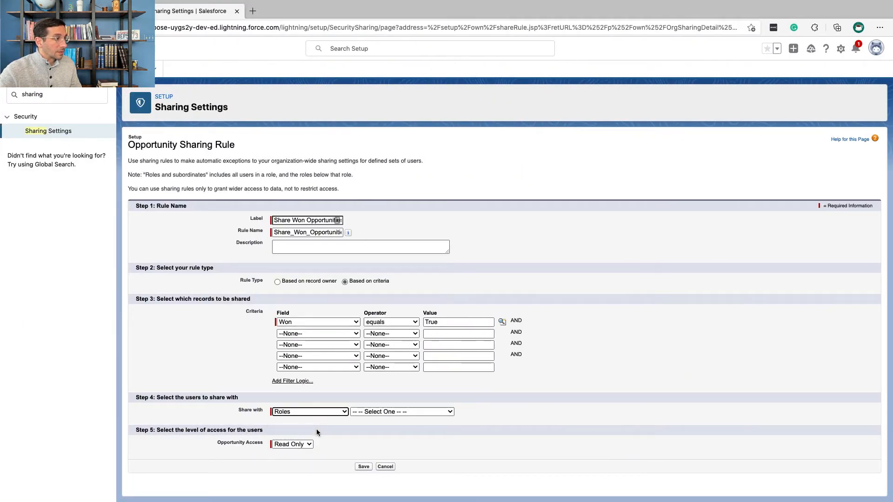
click(370, 412)
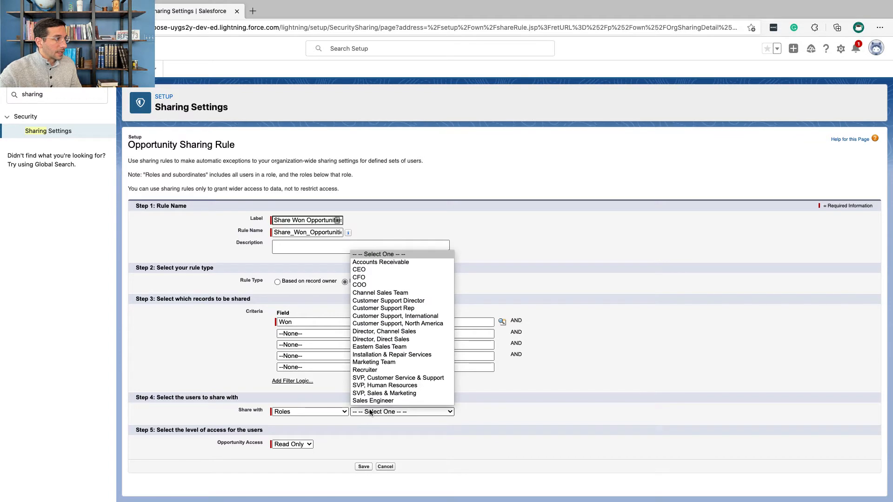
scroll(371, 402, down, 1)
scroll(371, 401, down, 2)
scroll(371, 400, up, 4)
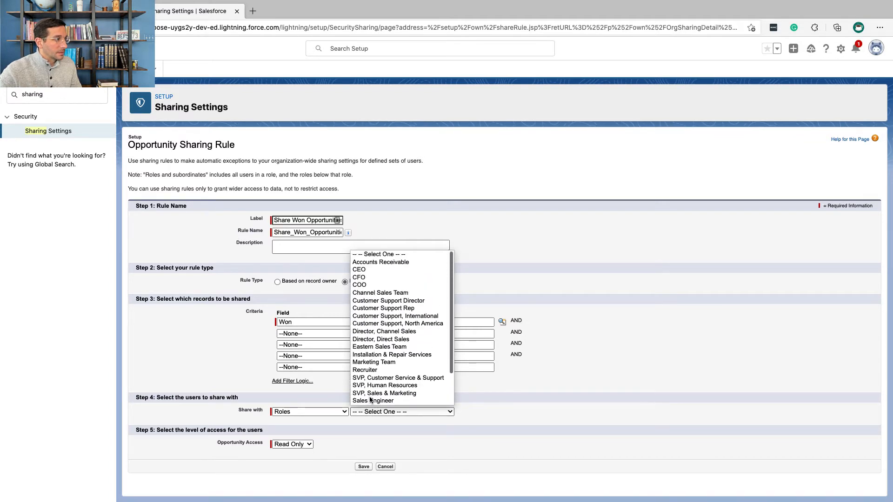
click(376, 263)
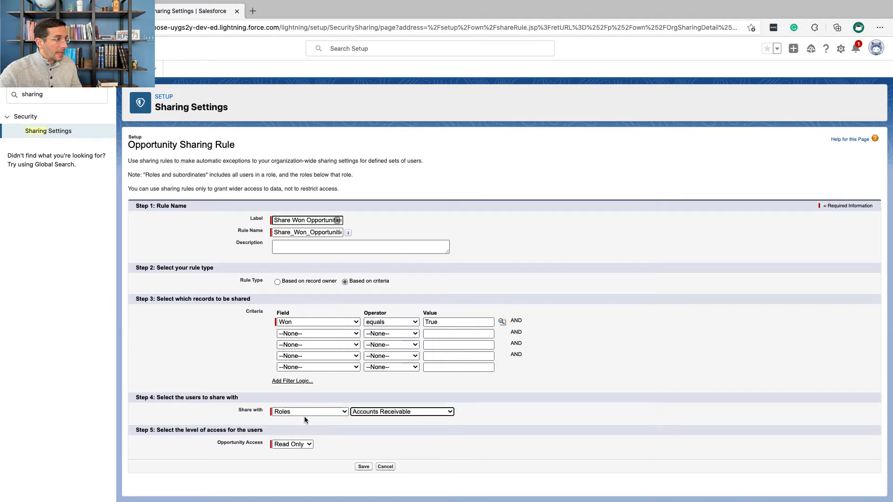
Step: Set the opportunity access to Read/Write as Trailhead instructs, and save the sharing rule, accepting the sharing recalculation
click(301, 443)
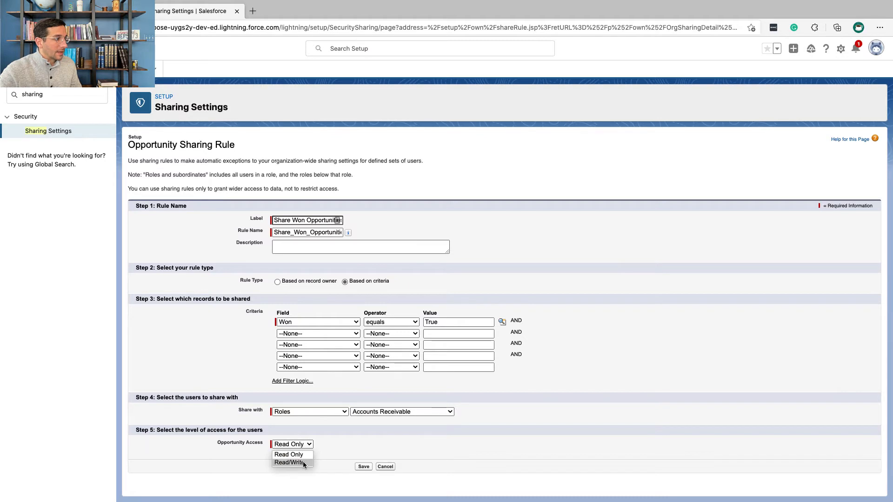
click(303, 461)
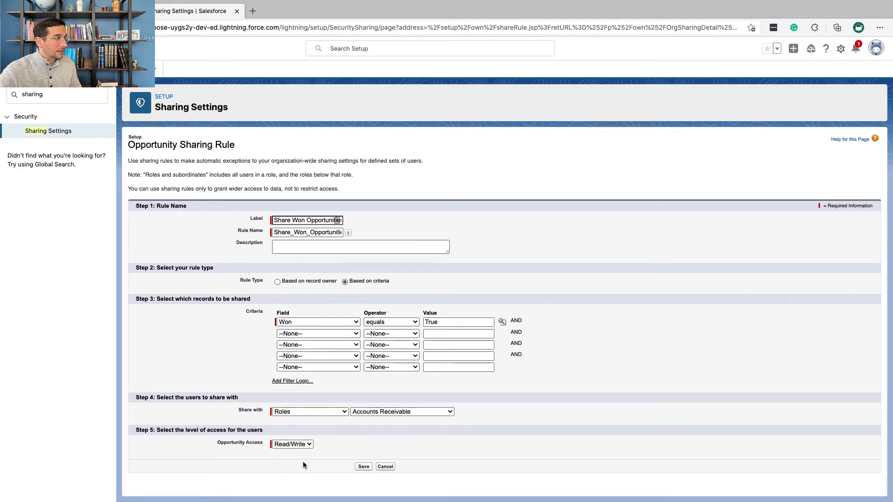
key(ctrl+Left)
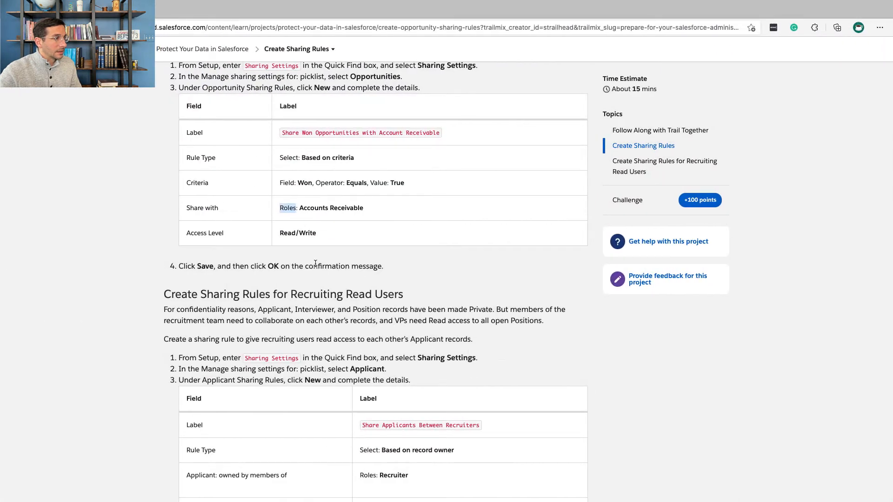
key(ctrl+Right)
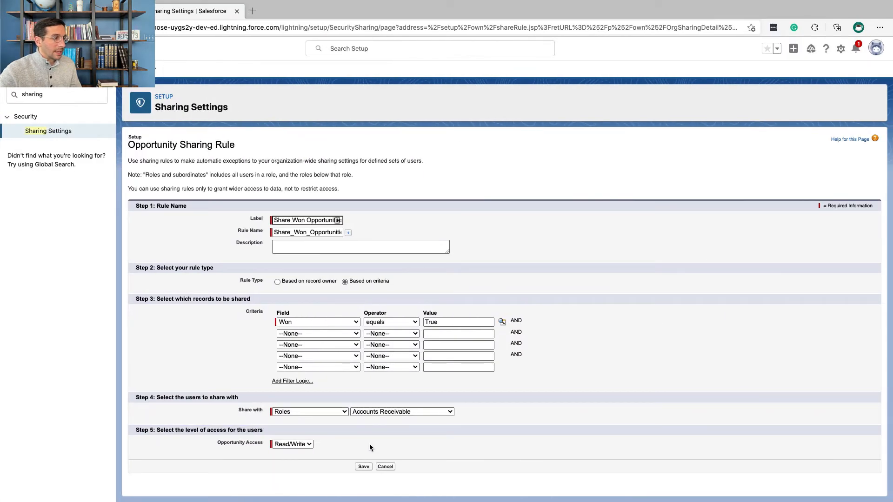
click(366, 466)
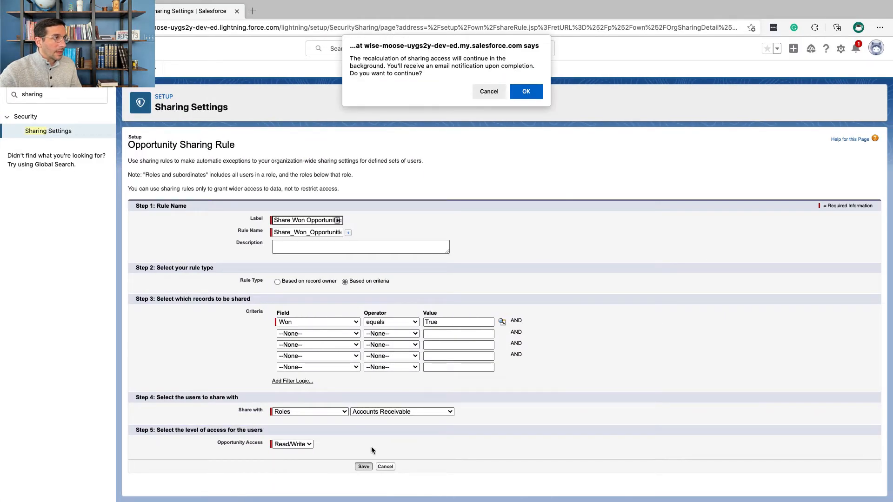
click(524, 91)
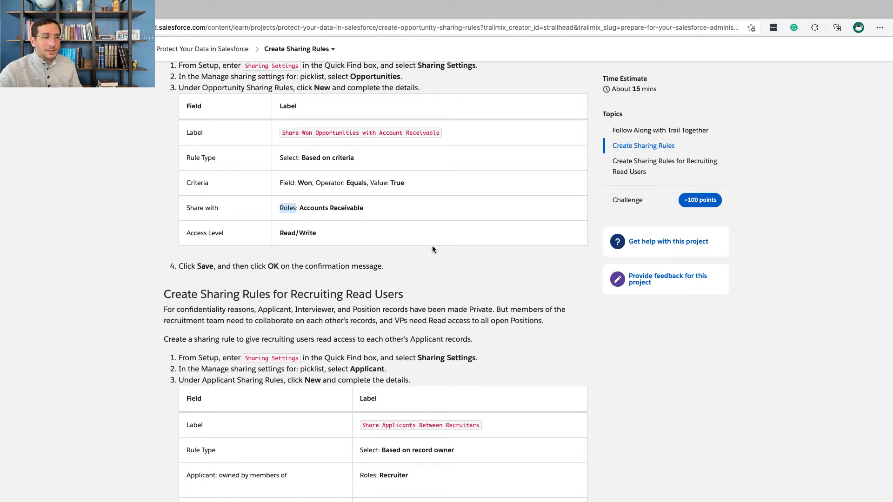
Step: Read the Trailhead section Create Sharing Rules for Recruiting Read Users, examining its purpose and the first instructions for the Applicant rule
scroll(433, 250, down, 3)
triple_click(326, 158)
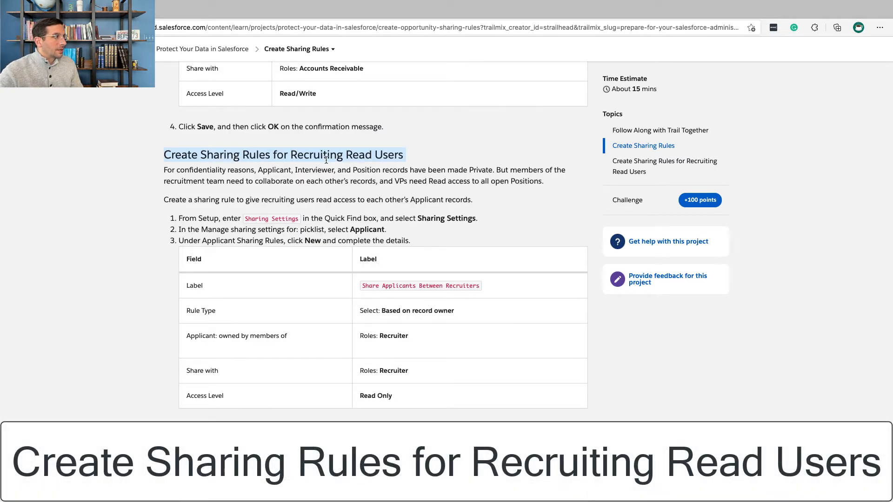
scroll(326, 160, up, 1)
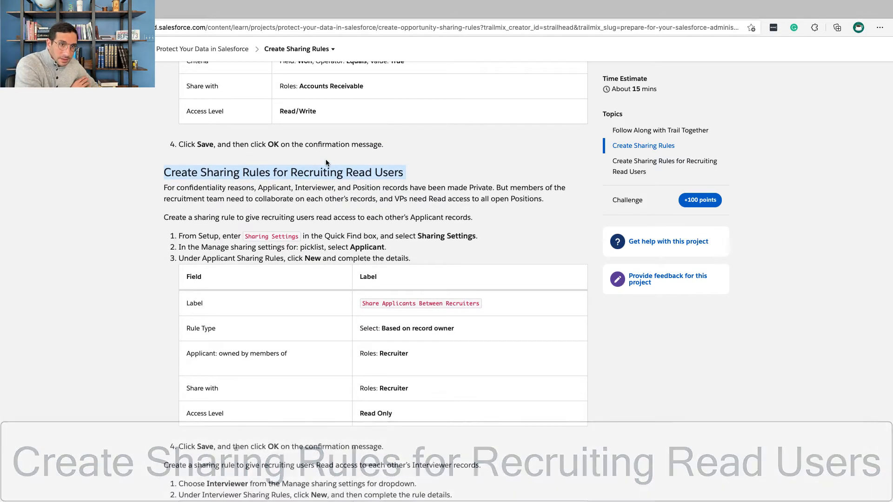
scroll(326, 159, down, 1)
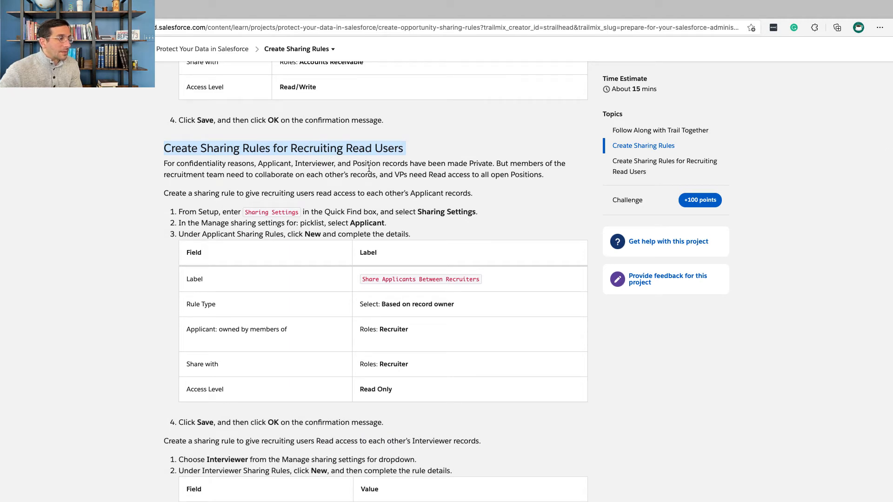
scroll(367, 170, down, 1)
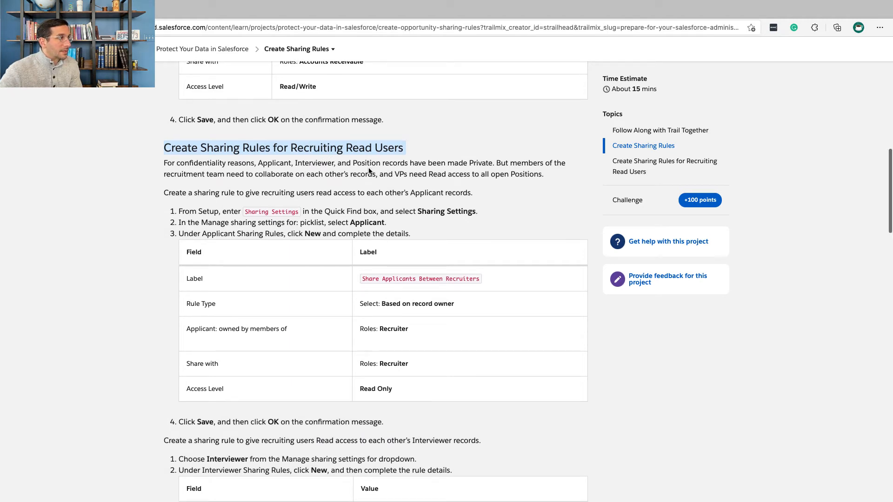
triple_click(281, 176)
scroll(281, 176, down, 1)
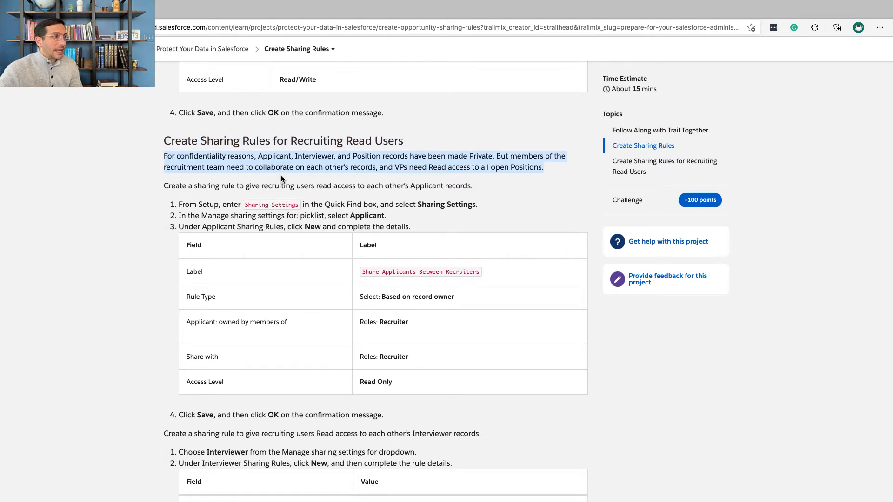
scroll(281, 177, down, 3)
triple_click(205, 158)
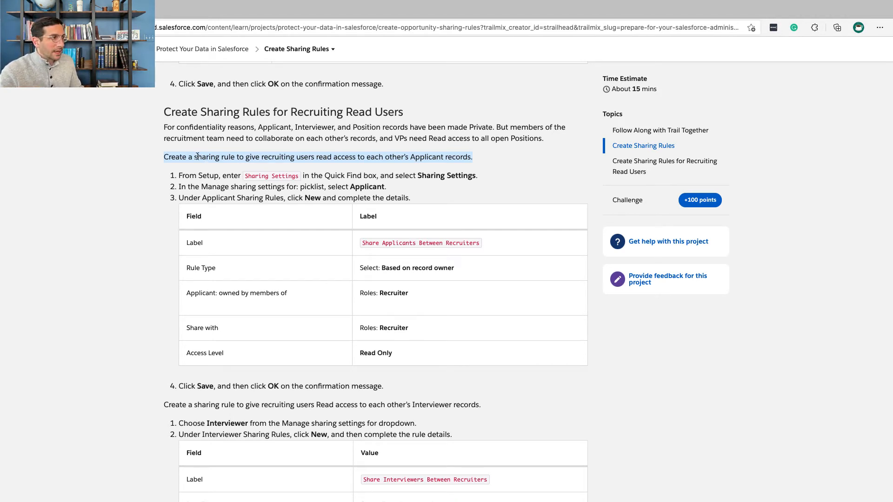
click(198, 172)
double_click(199, 172)
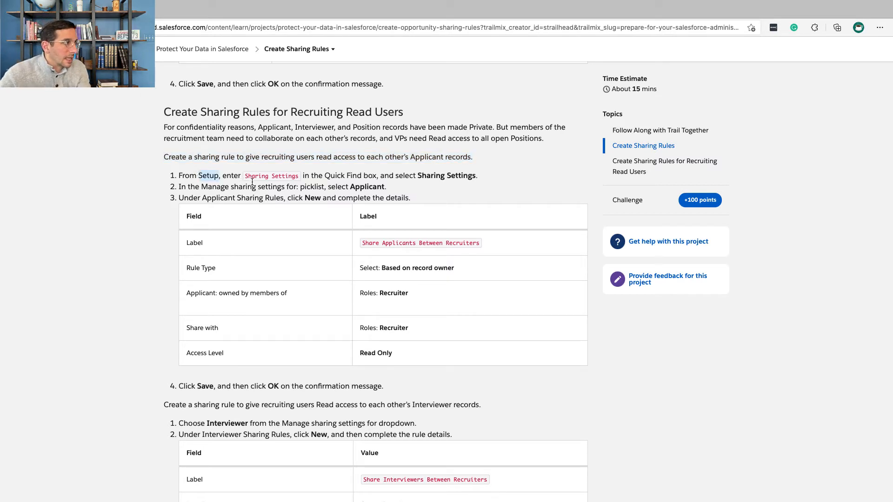
drag(298, 177, 256, 177)
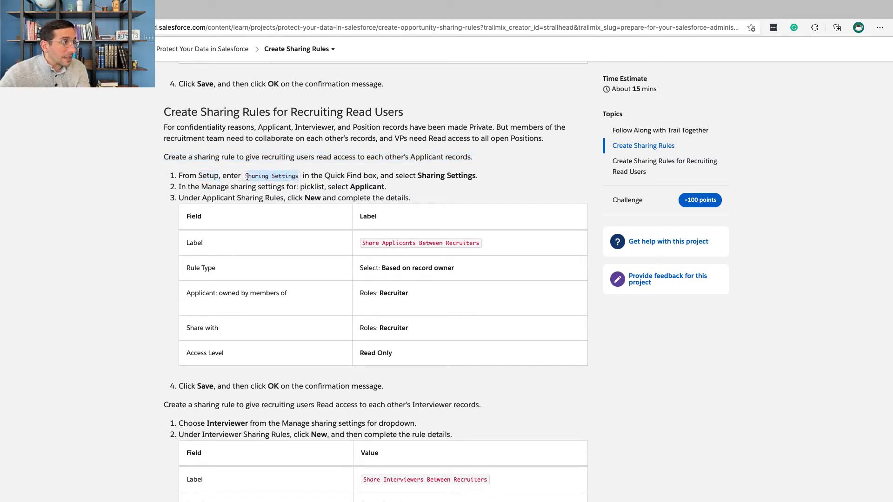
Step: Reload Sharing Settings in Salesforce Setup and manage the sharing settings for the Applicant object, following the Trailhead instructions
key(ctrl+Right)
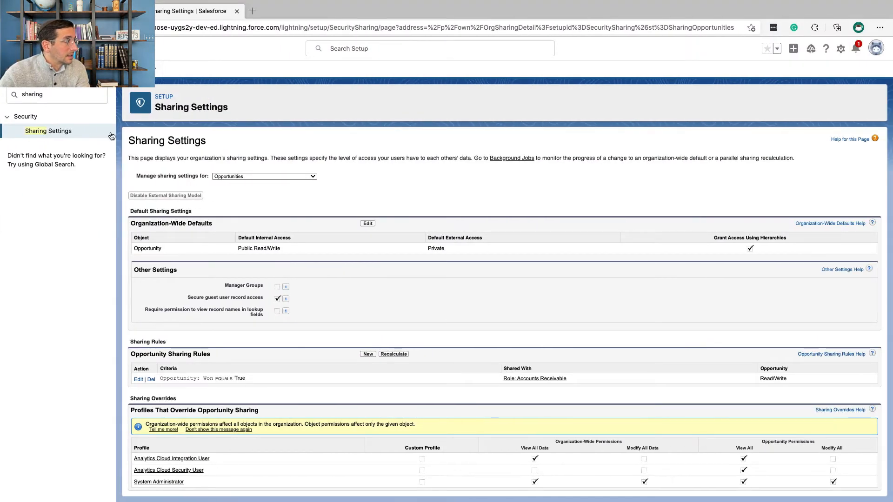
click(65, 131)
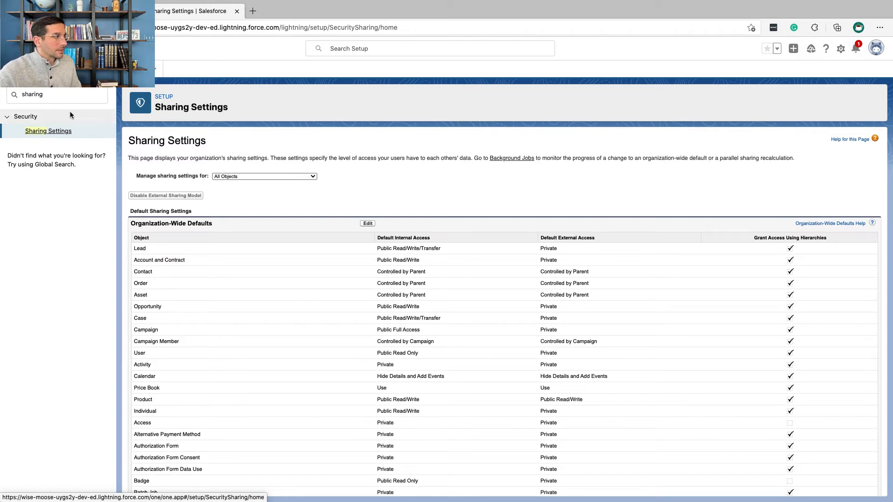
key(ctrl+Left)
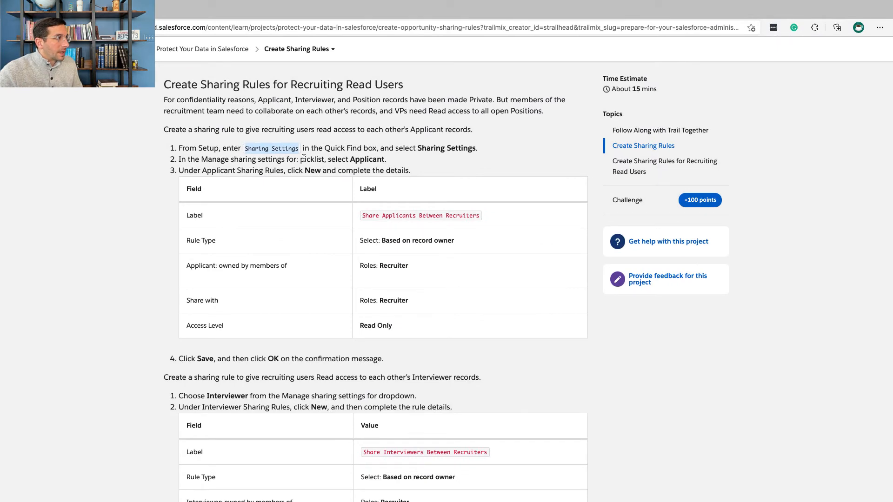
key(ctrl+Right)
click(291, 176)
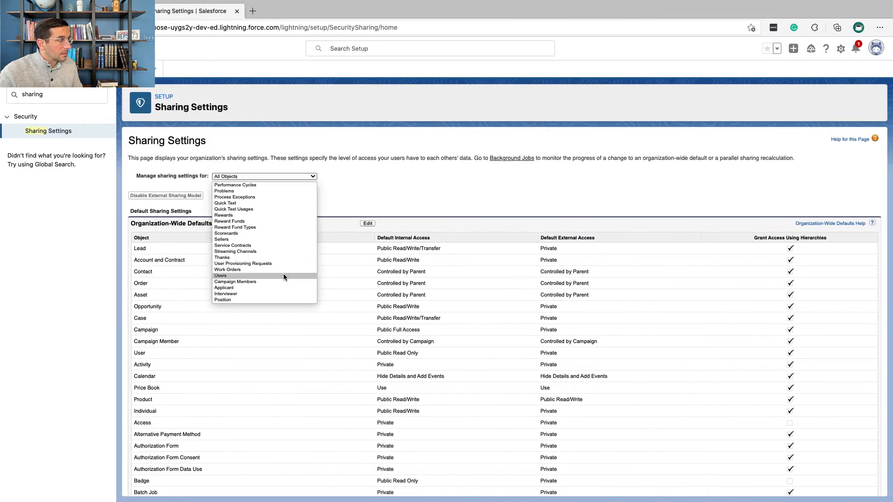
click(285, 289)
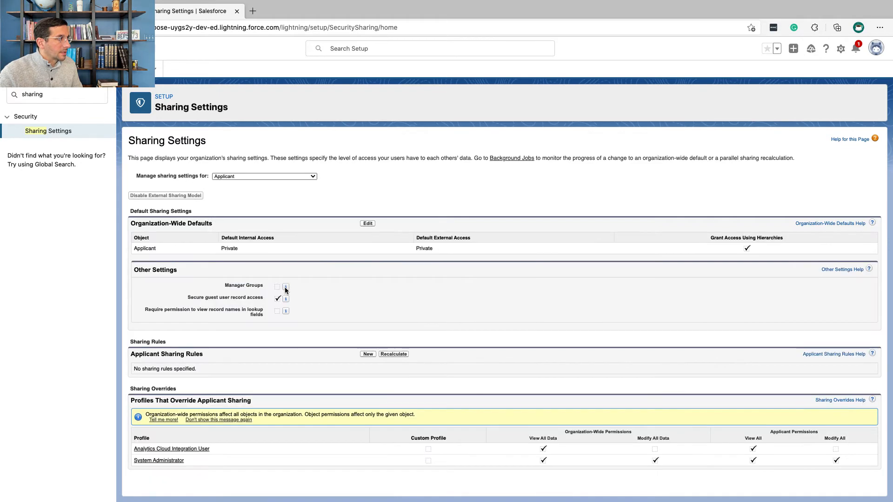
Step: Copy the label from Trailhead and start a new Applicant sharing rule labelled Share Applicants Between Recruiters, letting the rule name fill in
key(ctrl+Left)
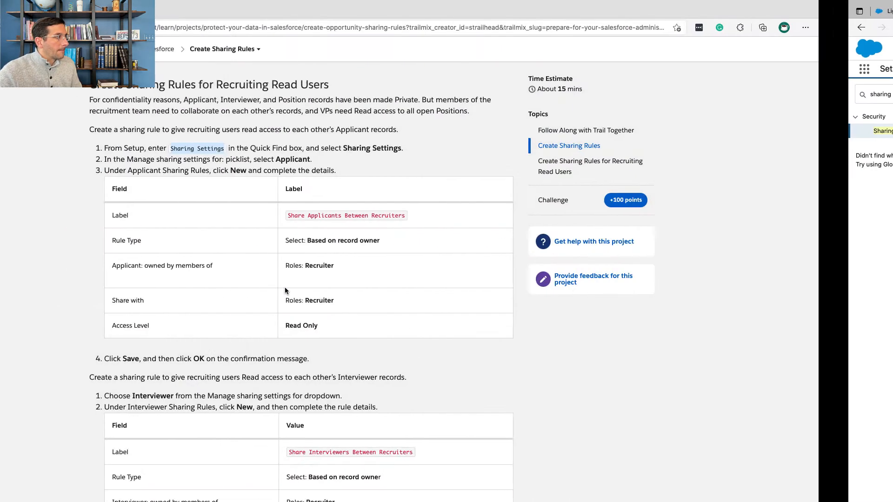
scroll(292, 218, down, 1)
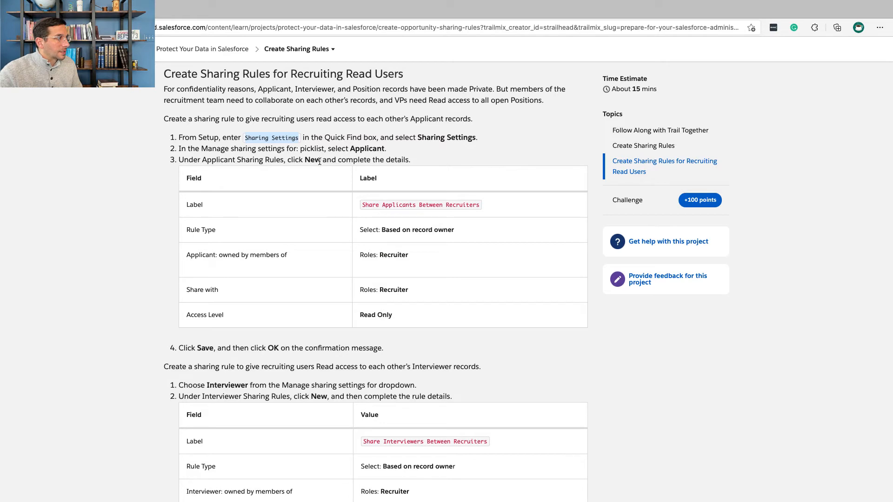
drag(362, 204, 478, 205)
key(super+c)
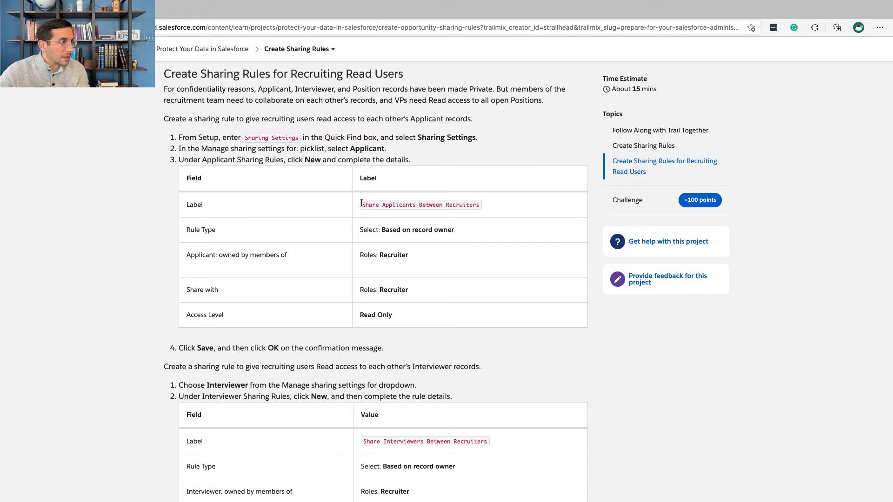
key(ctrl+Right)
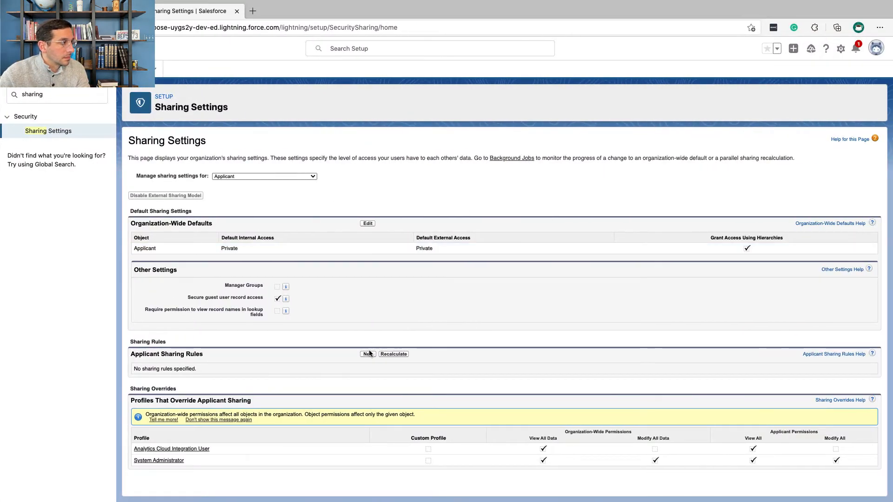
click(369, 355)
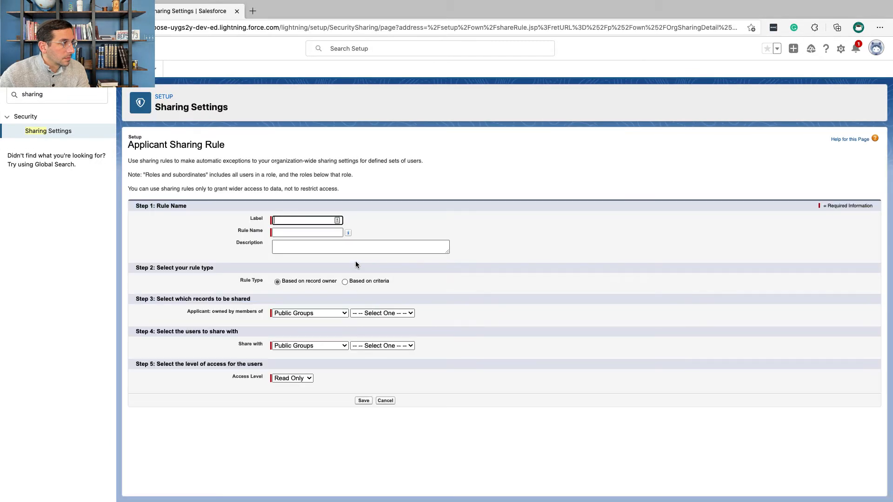
key(super+v)
click(344, 245)
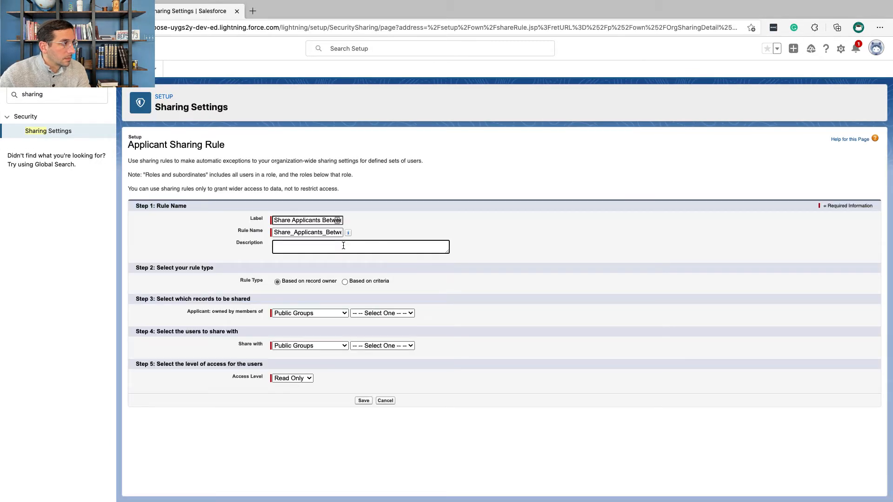
Step: Check the required record owners in the Trailhead table and share applicants owned by members of the Recruiter role
key(ctrl+Left)
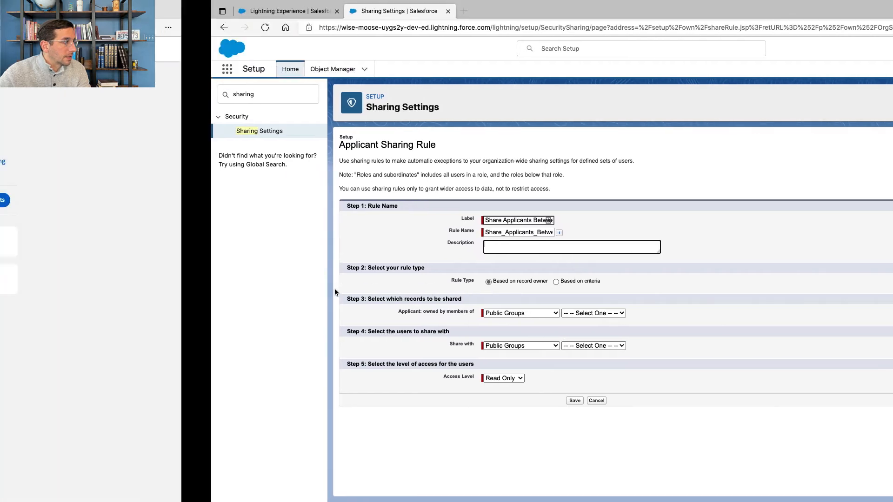
scroll(369, 270, down, 2)
scroll(368, 270, down, 2)
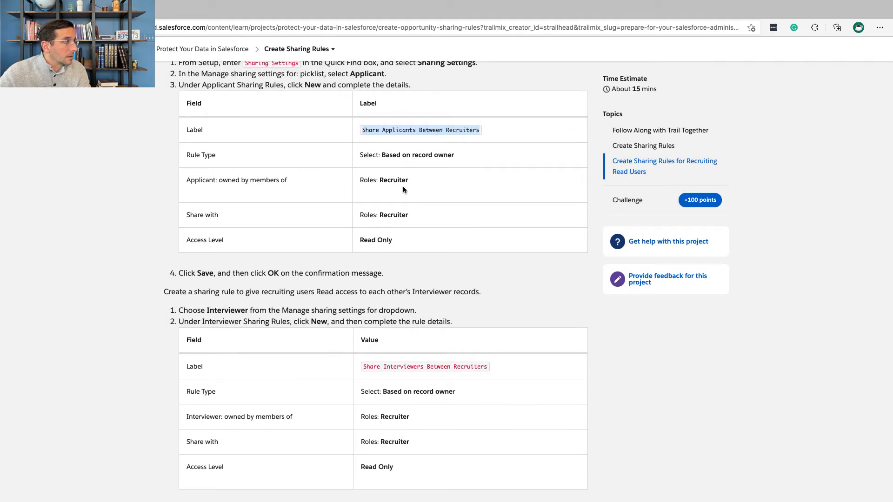
double_click(398, 181)
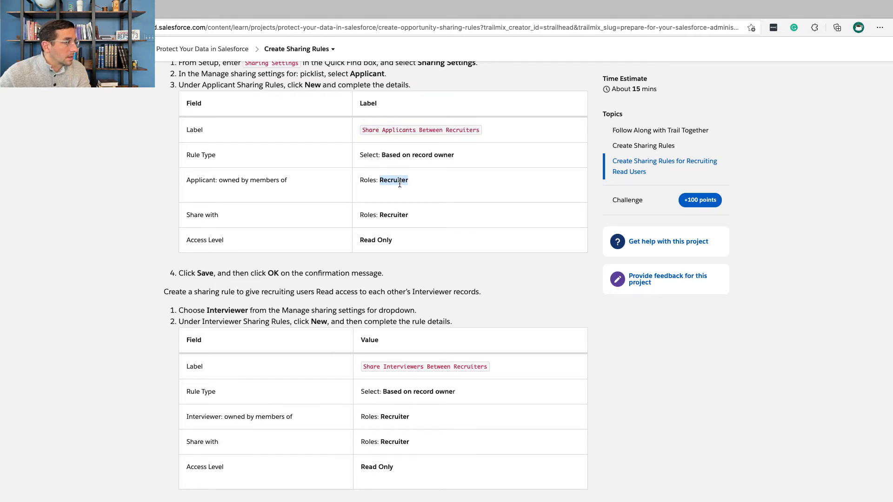
key(ctrl+Right)
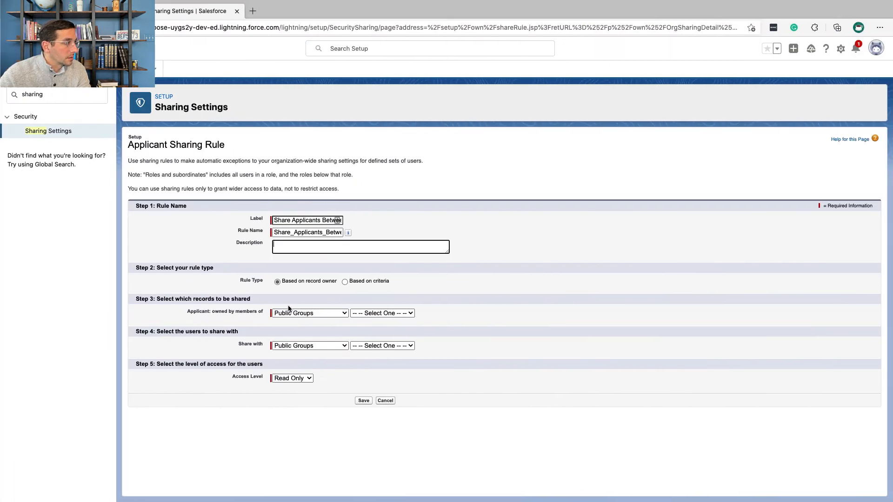
click(293, 314)
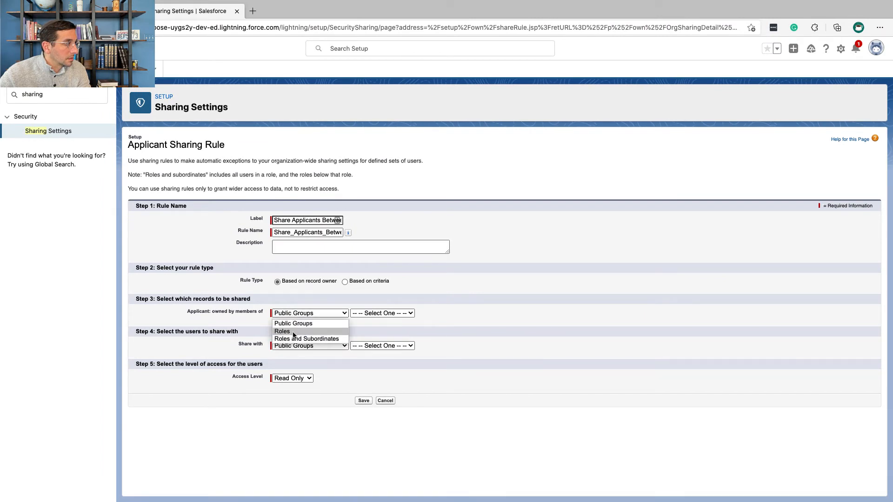
click(294, 332)
click(363, 313)
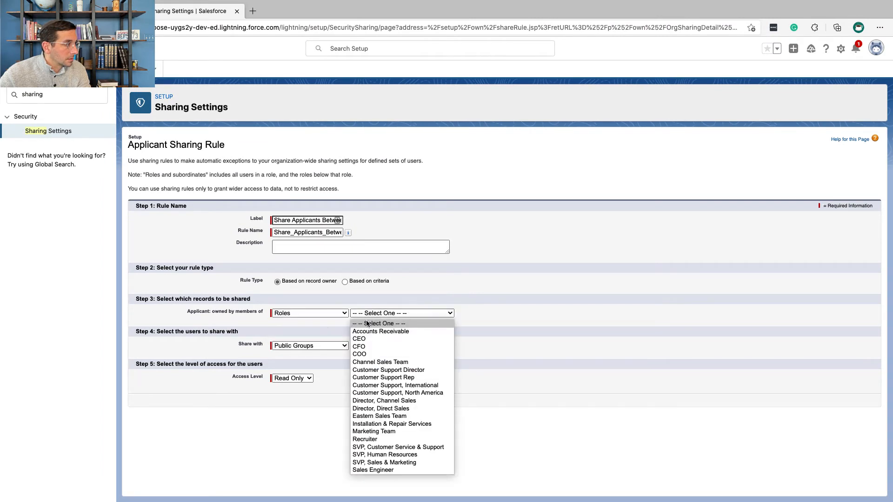
scroll(372, 382, up, 3)
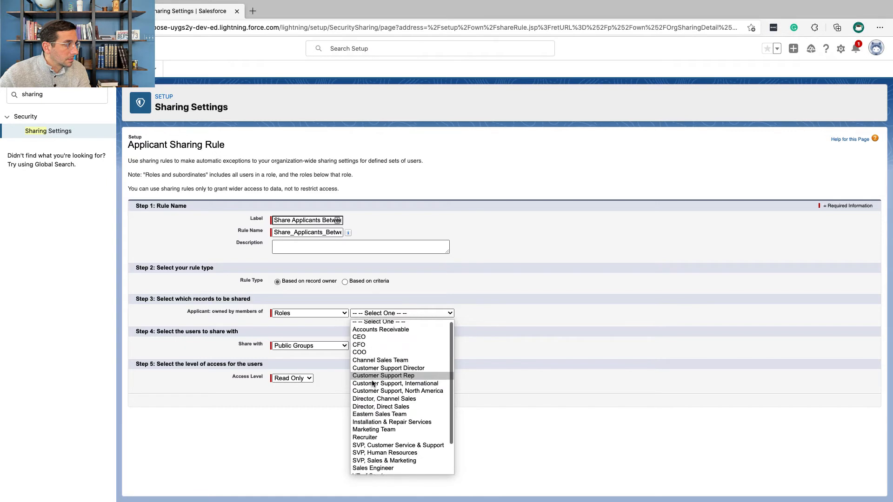
scroll(372, 382, down, 1)
click(368, 416)
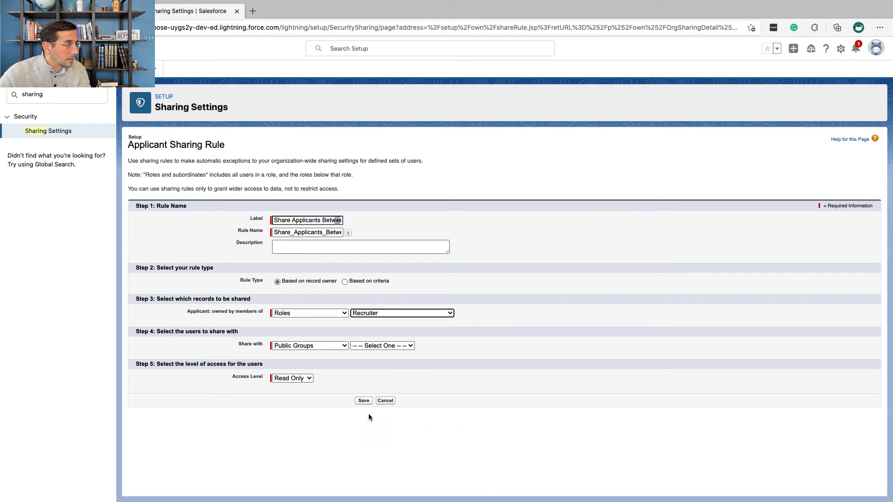
Step: Share the applicant records with users in the Recruiter role
click(331, 347)
click(329, 363)
click(378, 346)
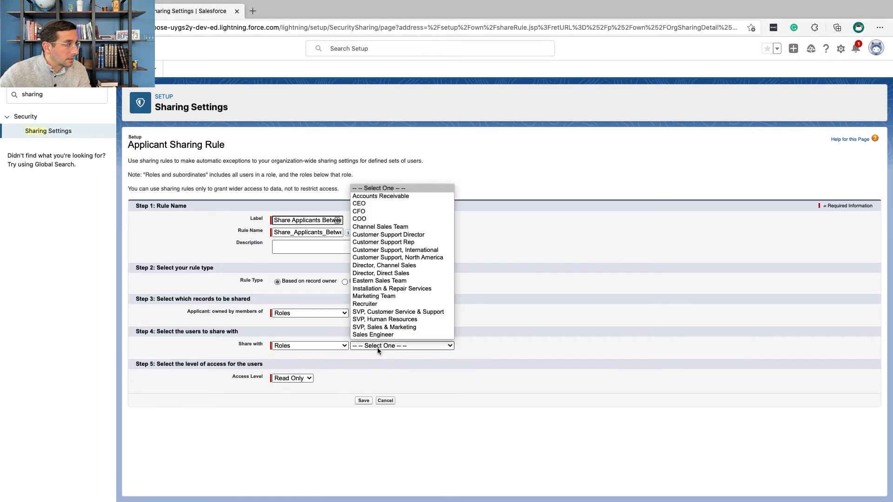
scroll(378, 307, down, 2)
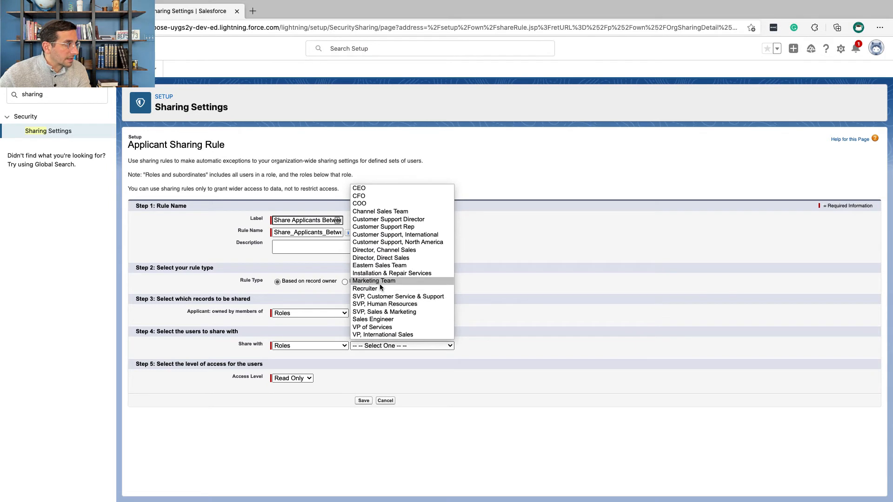
scroll(386, 307, up, 2)
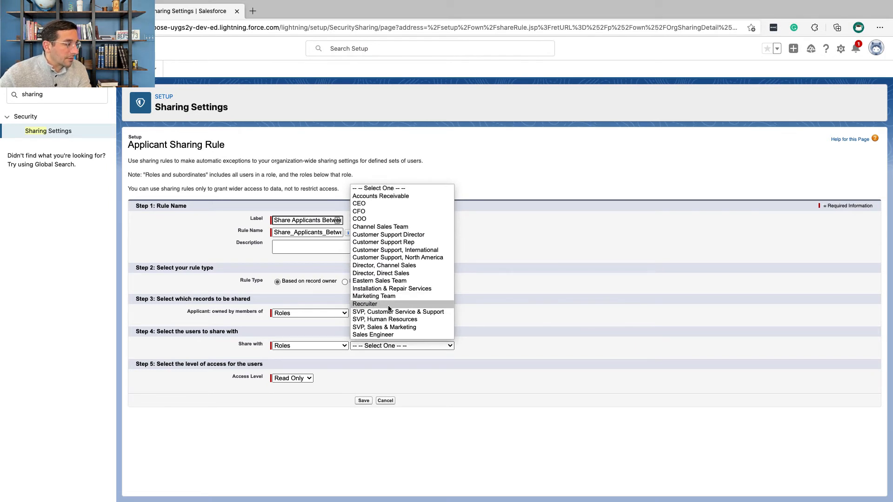
click(387, 305)
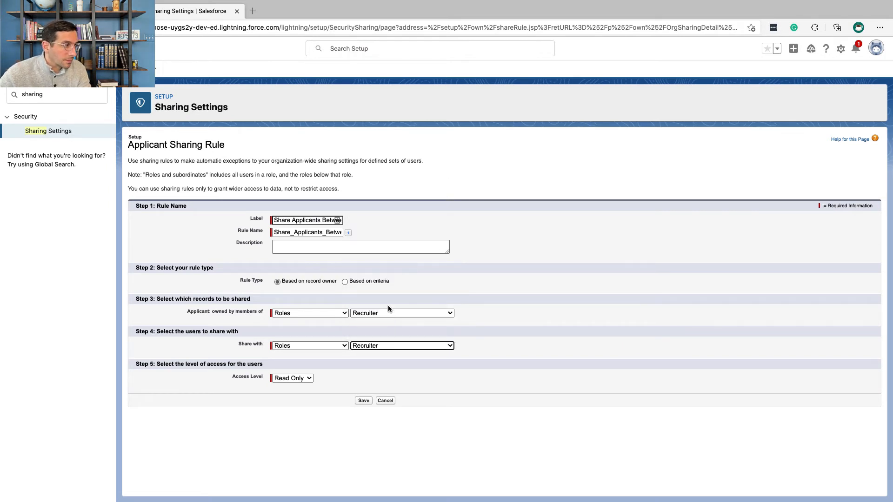
Step: Check the required access level in the Trailhead table, then save the Applicant sharing rule with Read Only access and accept the recalculation
key(ctrl+Left)
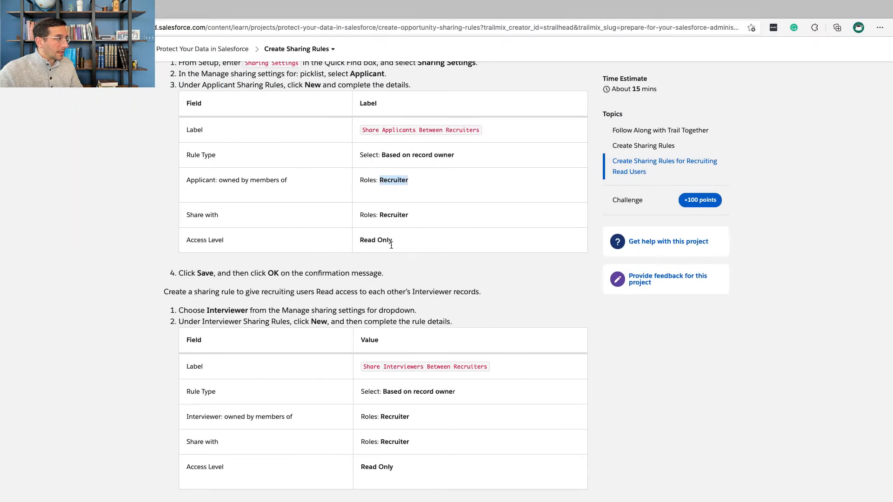
drag(391, 242, 360, 242)
key(ctrl+Right)
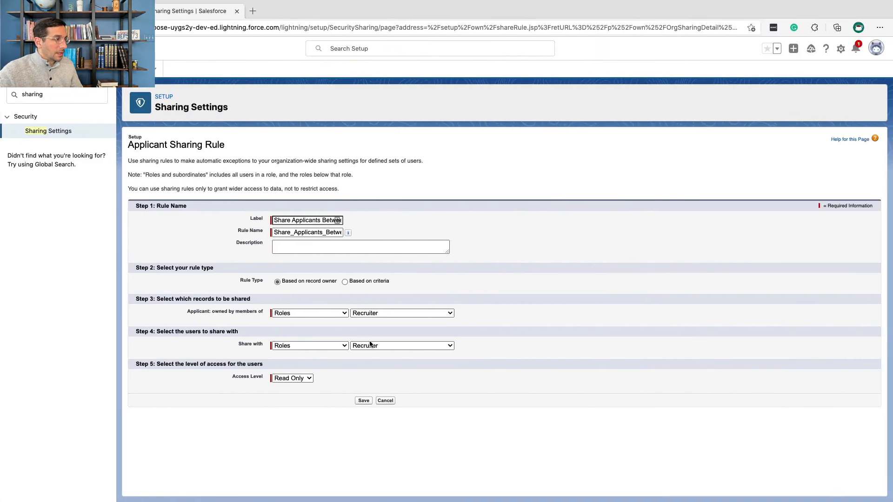
click(363, 400)
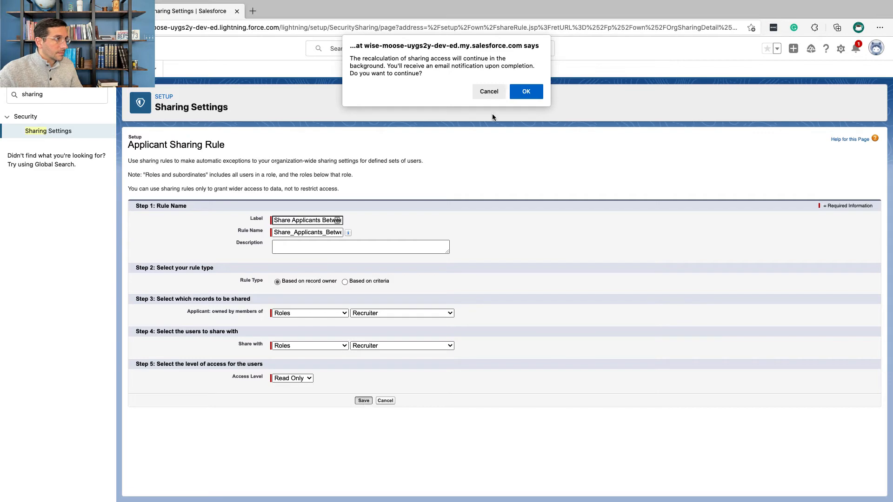
click(522, 91)
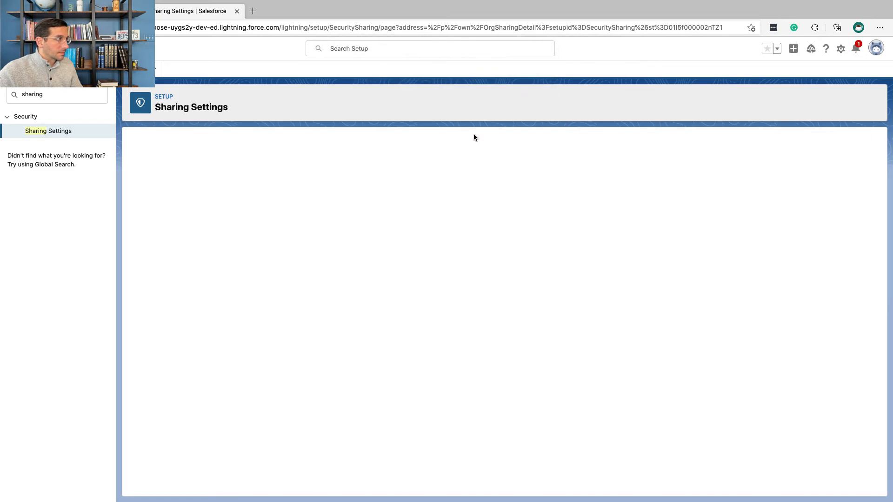
Step: Following Trailhead, create the Interviewer rule Share Interviewers Between Recruiters, sharing records owned by the Recruiter role with the Recruiter role as Read Only
key(ctrl+Left)
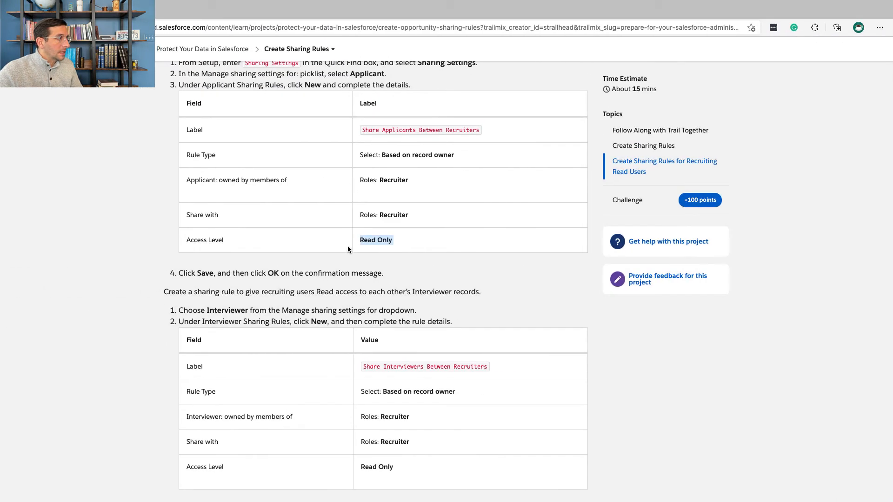
scroll(347, 248, down, 5)
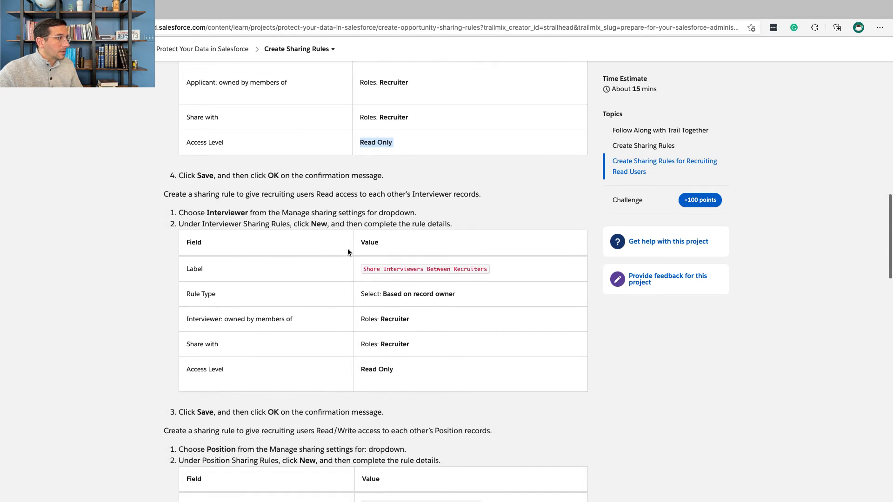
double_click(237, 215)
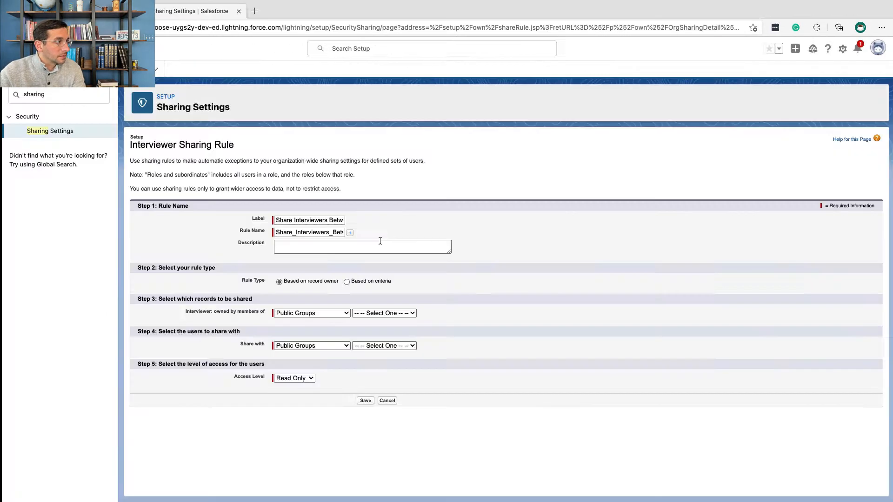
click(326, 345)
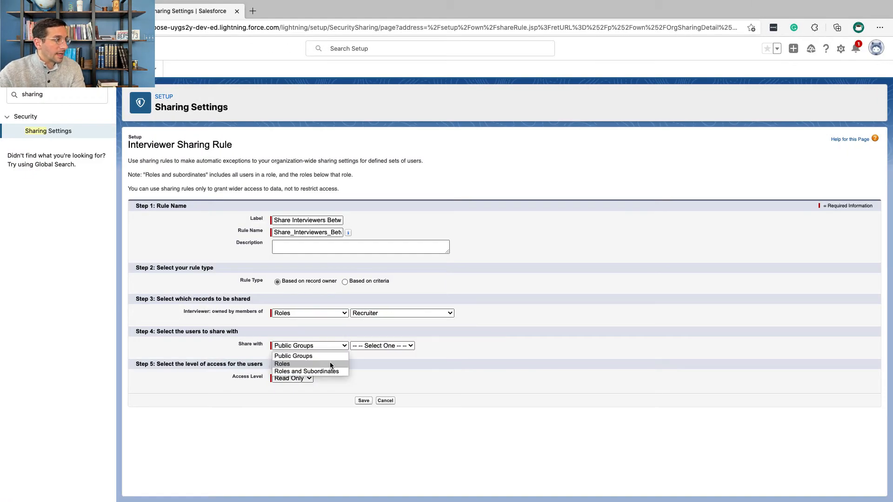
click(331, 365)
click(364, 399)
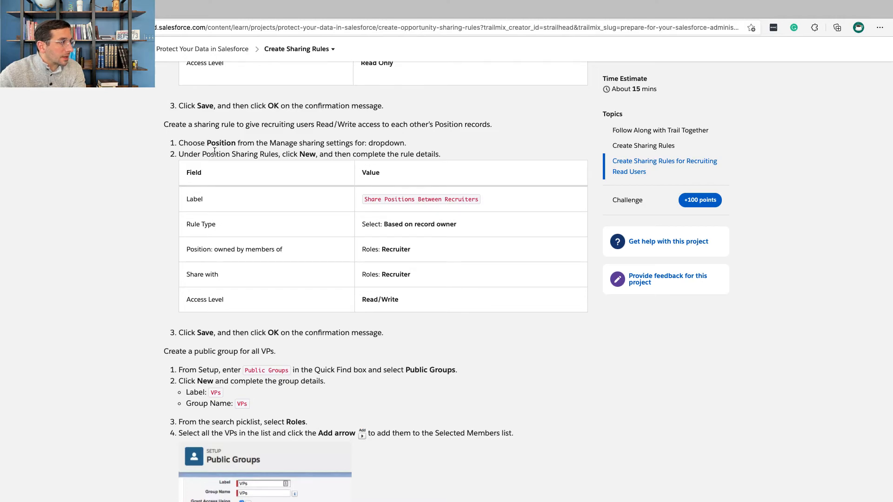
Step: Create the Position rule Share Positions Between Recruiters, sharing records owned by the Recruiter role with the Recruiter role as Read/Write
click(302, 313)
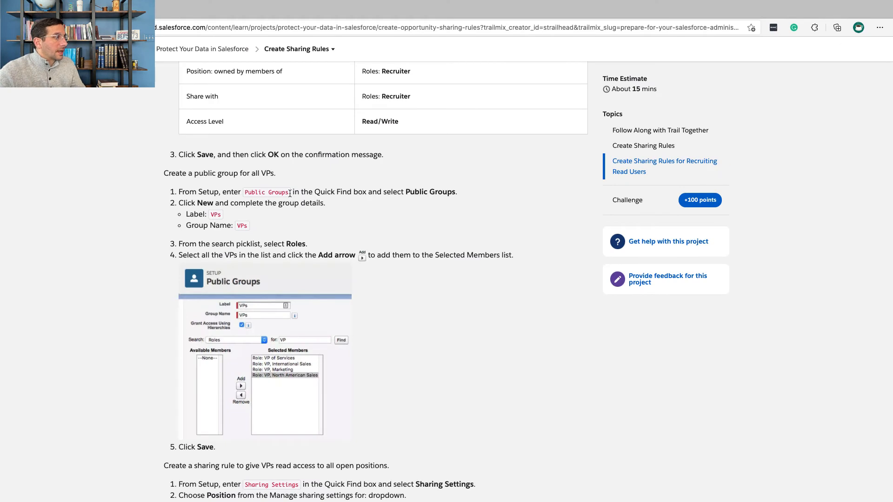
Step: Copy the term Public Groups from the Trailhead instructions, search Salesforce Setup for it and open the Public Groups page
drag(289, 193, 245, 195)
key(super+c)
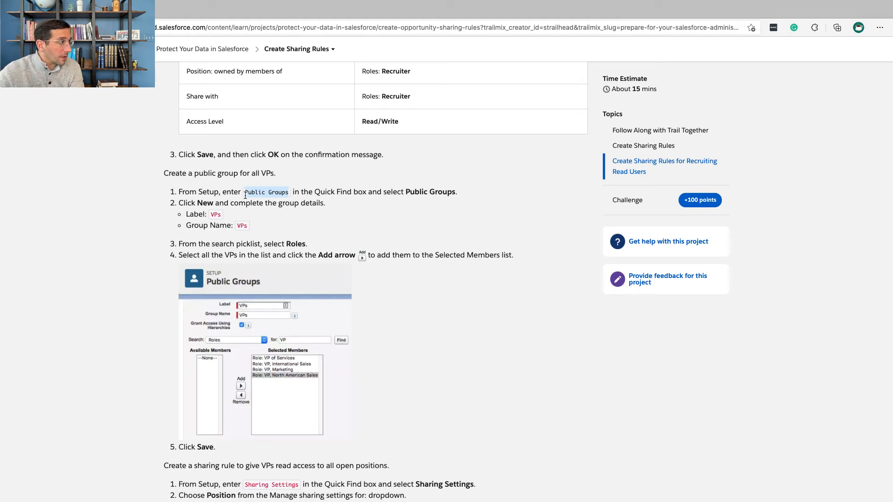
key(ctrl+Right)
double_click(83, 105)
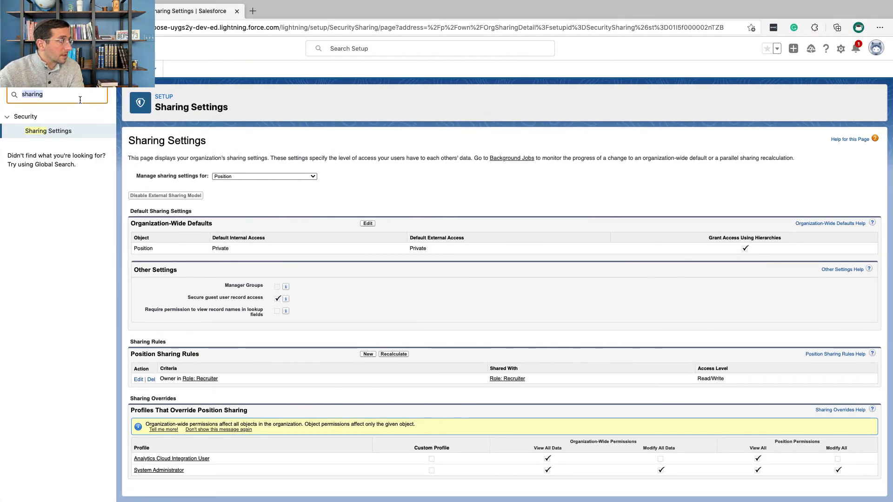
key(ctrl+Left)
key(ctrl+Right)
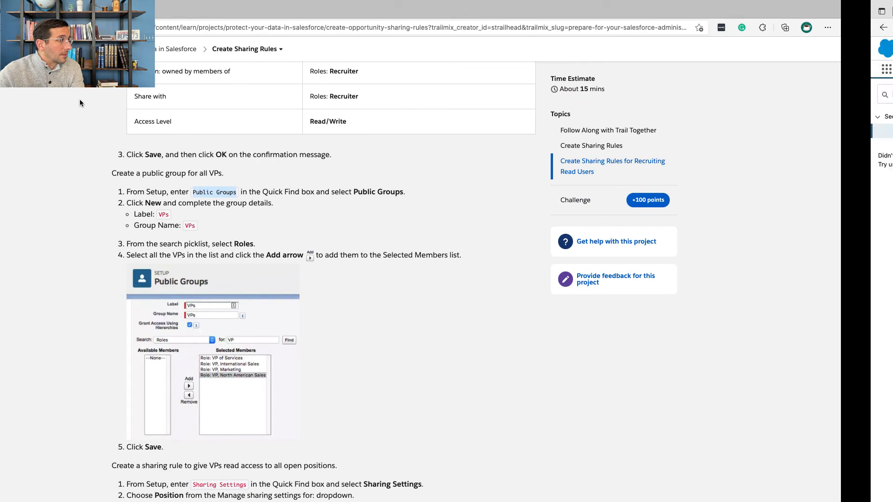
key(super+v)
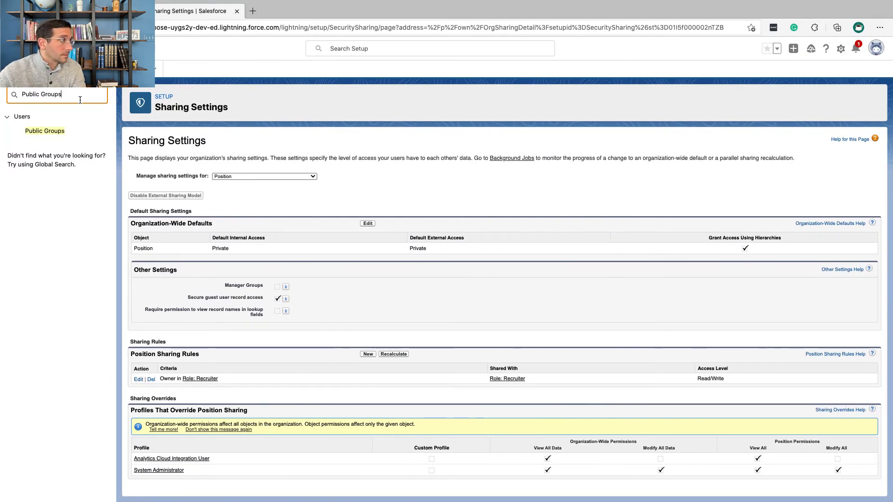
click(44, 131)
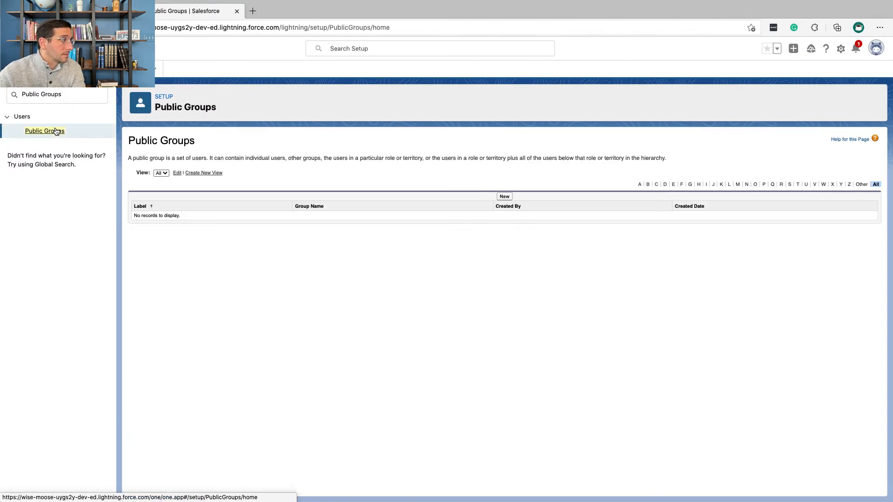
Step: Start a new public group labelled VPs, copying the label from Trailhead and letting the group name fill in
click(504, 197)
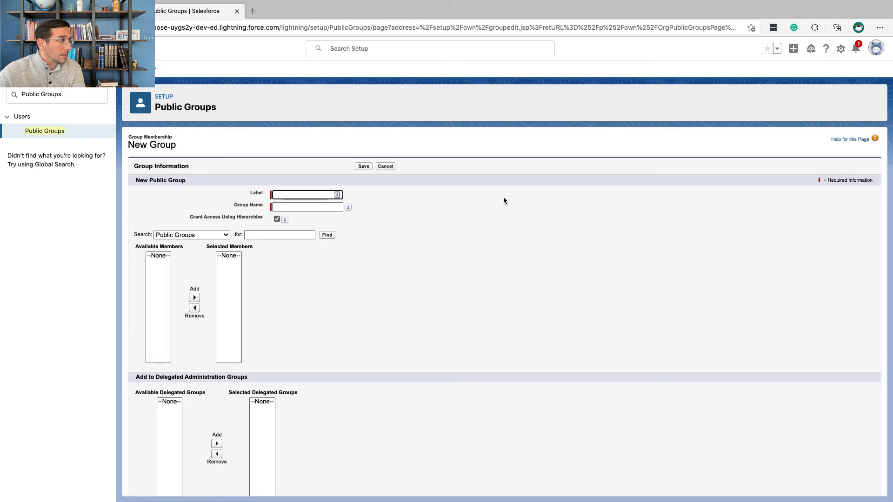
key(super+grave)
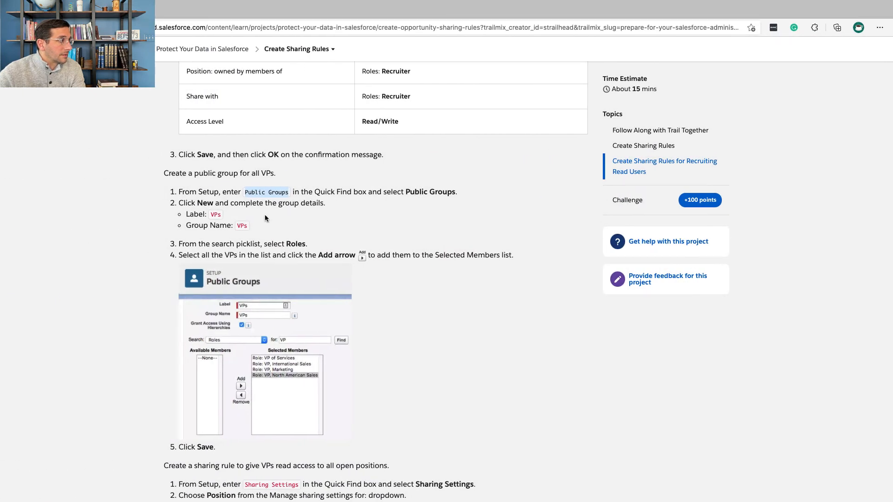
double_click(217, 214)
key(ctrl+c)
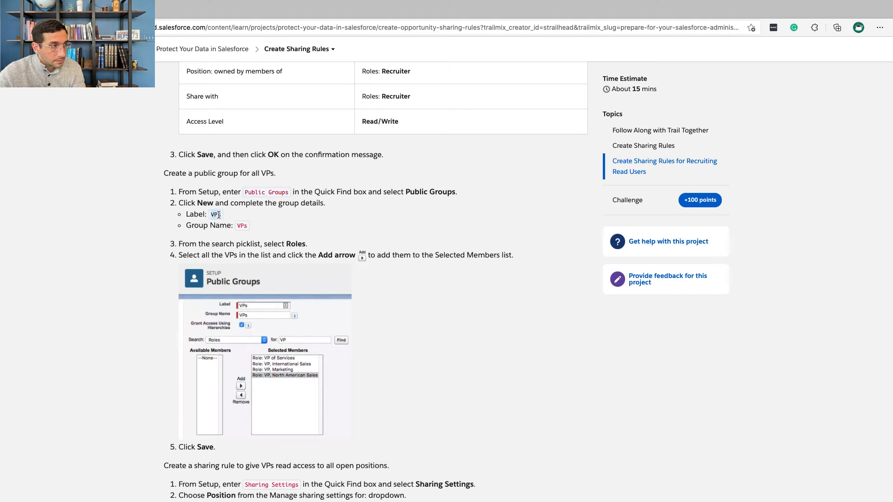
key(super+grave)
key(ctrl+v)
click(282, 208)
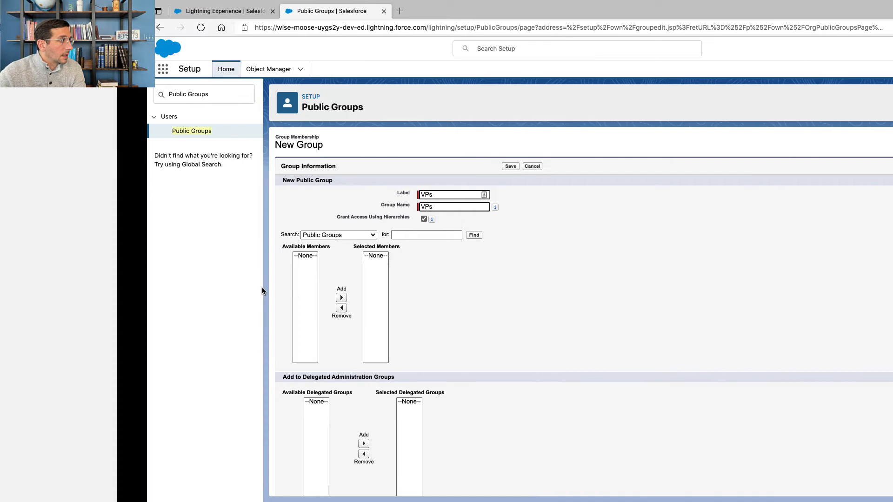
Step: Read the Trailhead instruction for the member search and list Roles as the available members of the new group
key(super+grave)
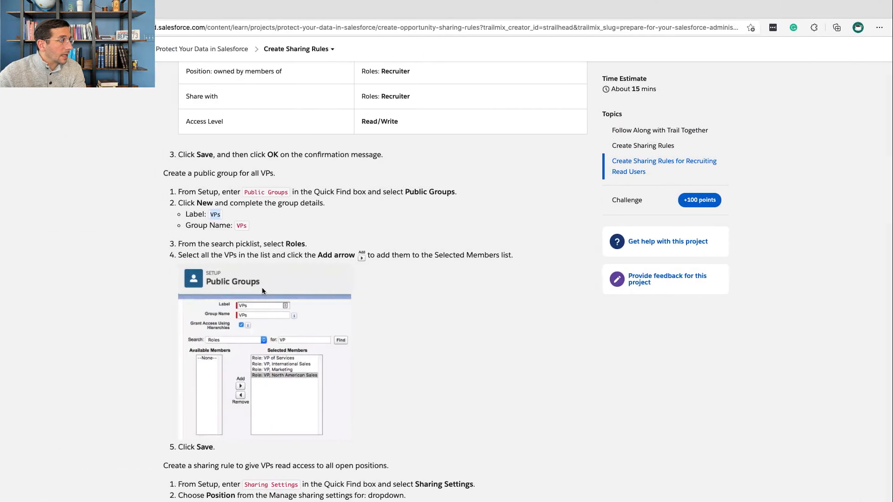
scroll(260, 265, down, 3)
scroll(259, 265, down, 1)
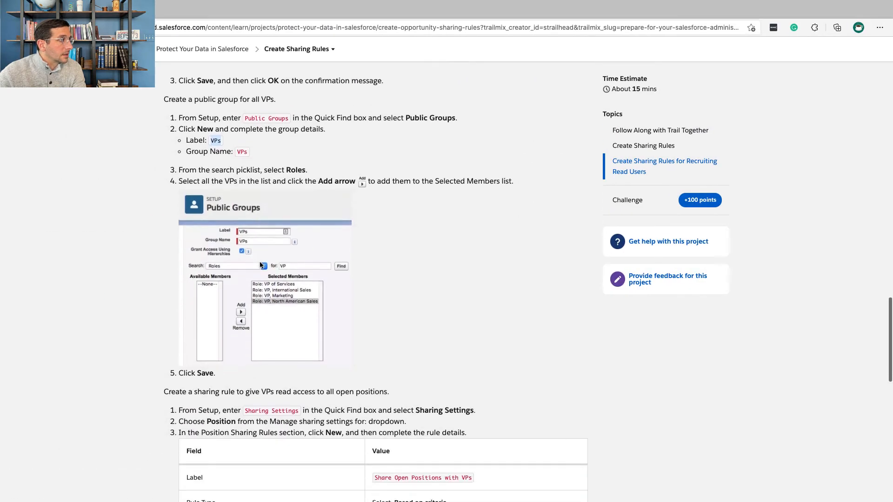
triple_click(280, 170)
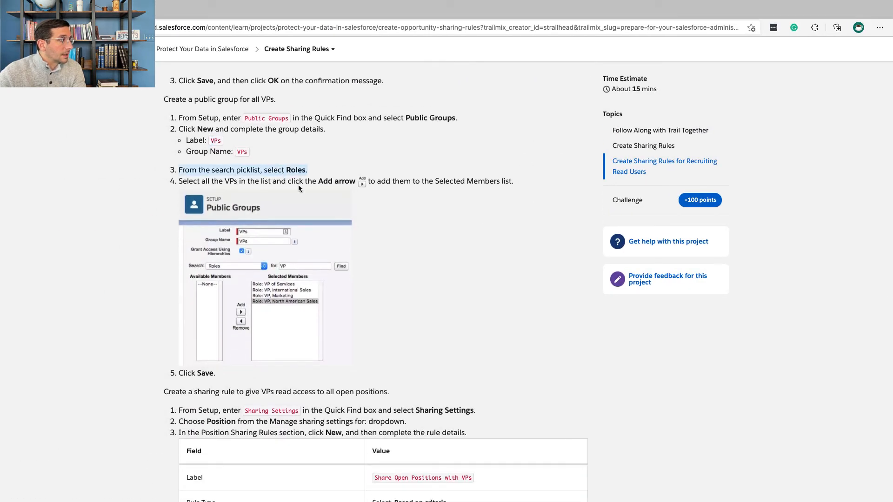
key(super+grave)
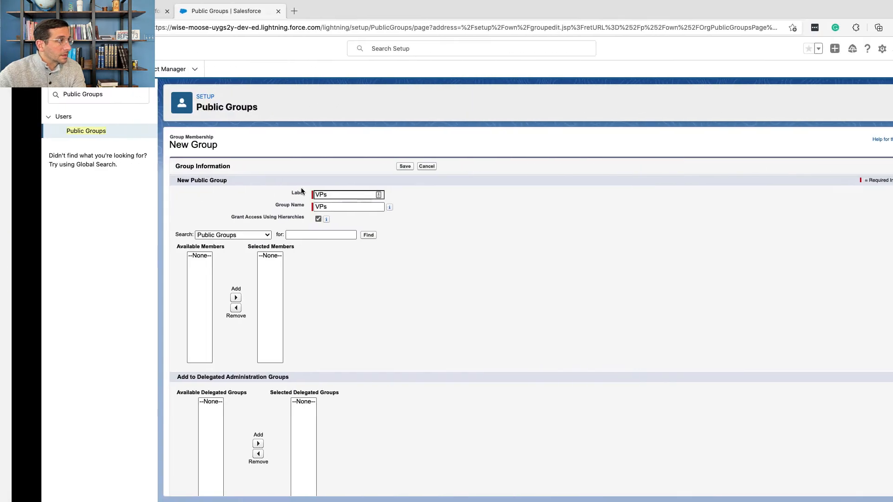
click(203, 237)
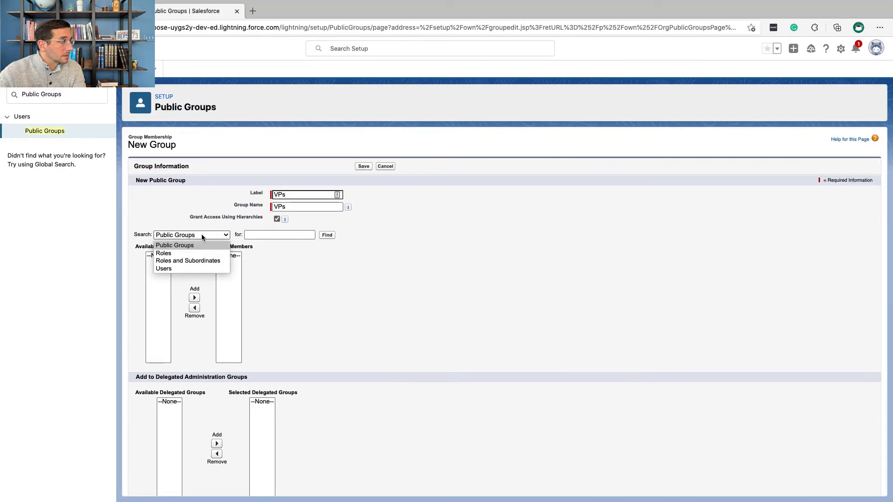
click(202, 254)
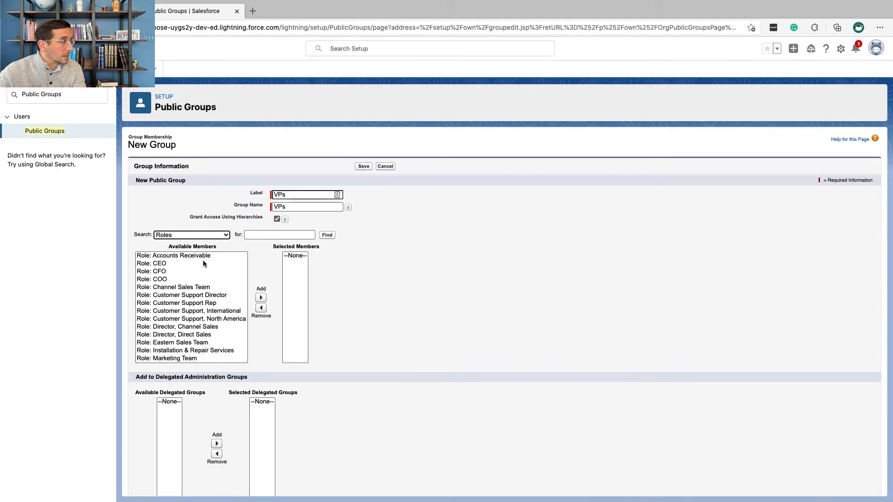
Step: Following the Trailhead instruction, add the roles VP of Services, VP, International Sales, VP, Marketing and VP, North American Sales to the group's selected members
key(super+grave)
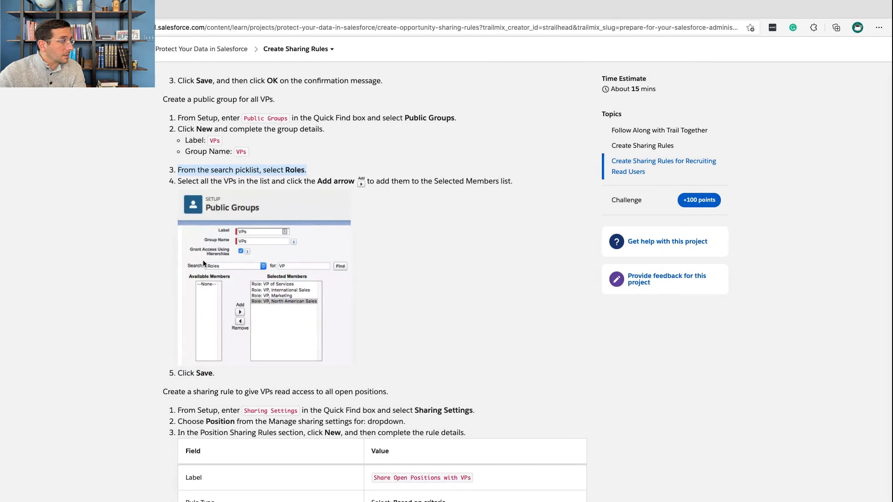
scroll(248, 233, down, 1)
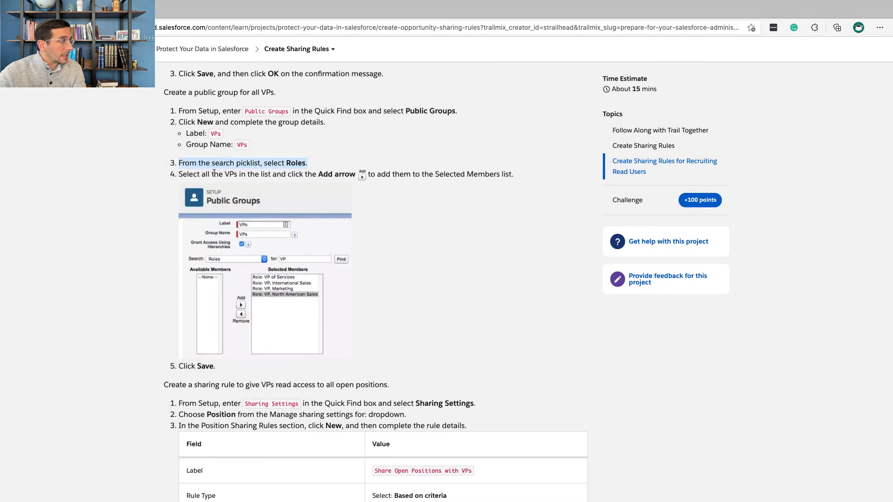
drag(213, 173, 308, 173)
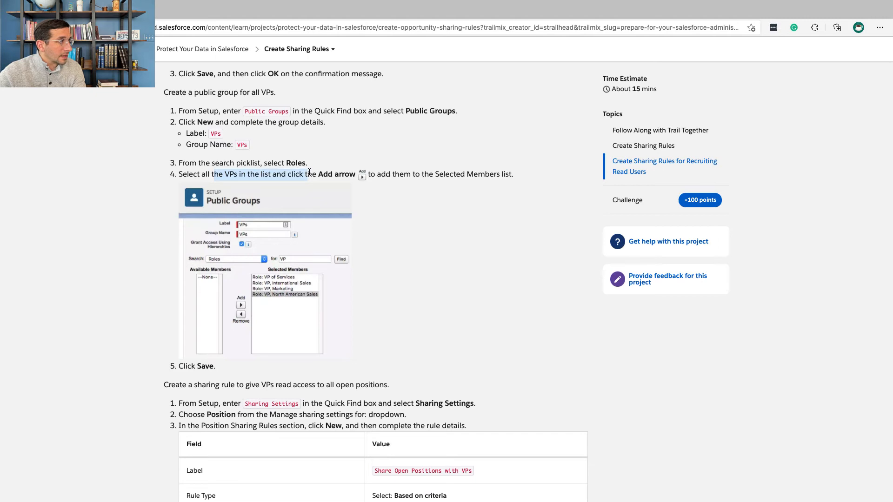
key(ctrl+Right)
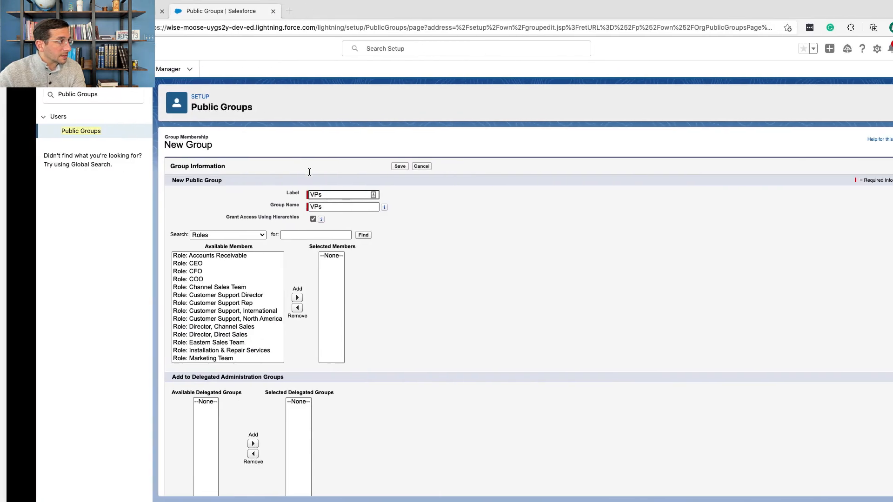
scroll(217, 309, down, 3)
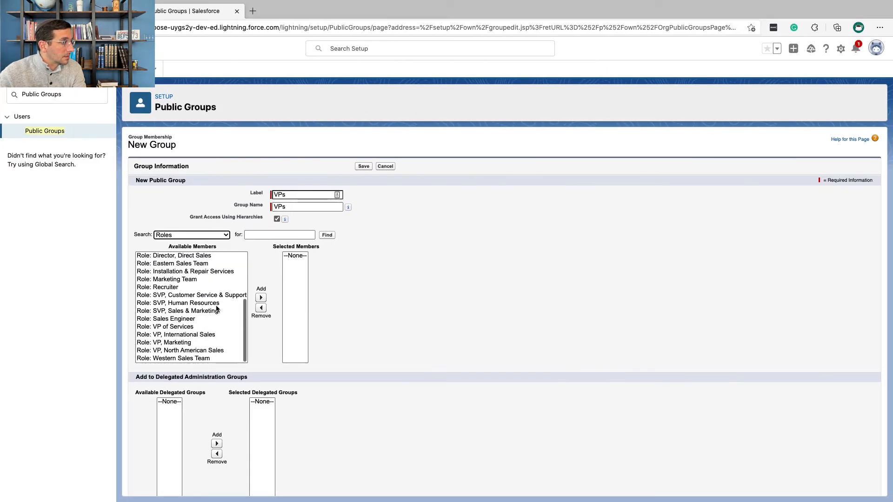
click(206, 320)
click(207, 328)
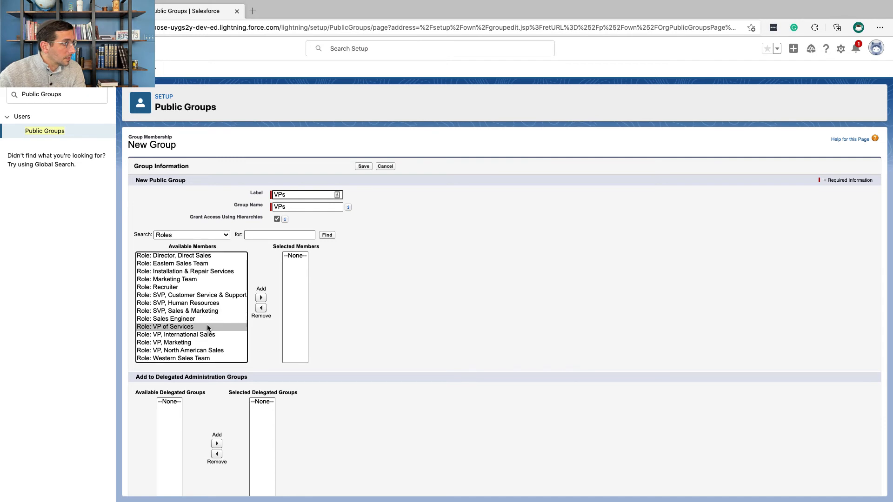
shift+click(209, 352)
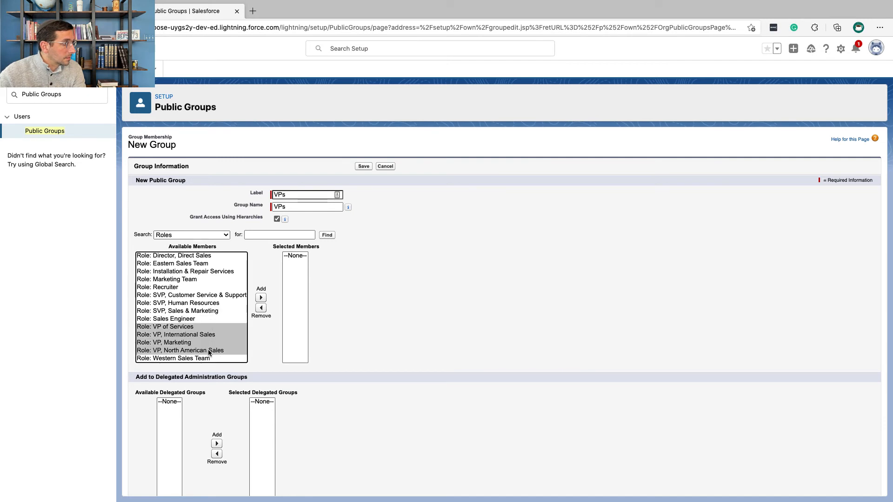
click(261, 298)
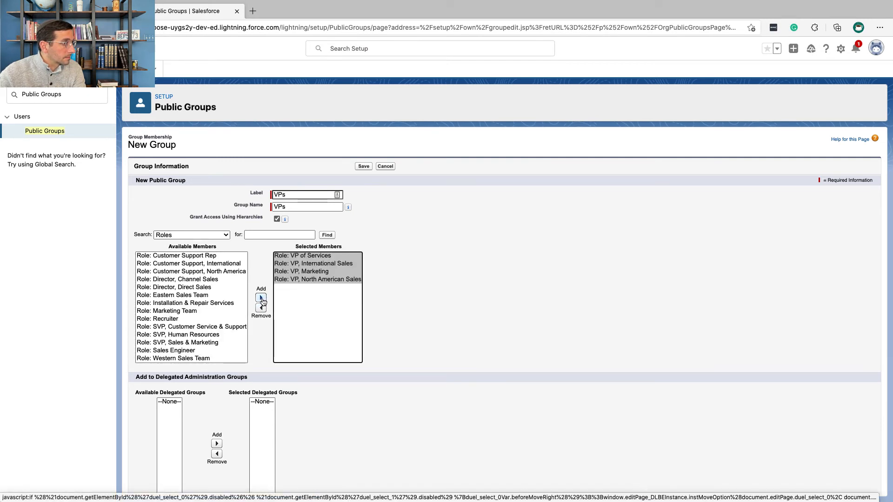
Step: Compare the selected members with the Trailhead example and save the VPs public group
key(ctrl+Left)
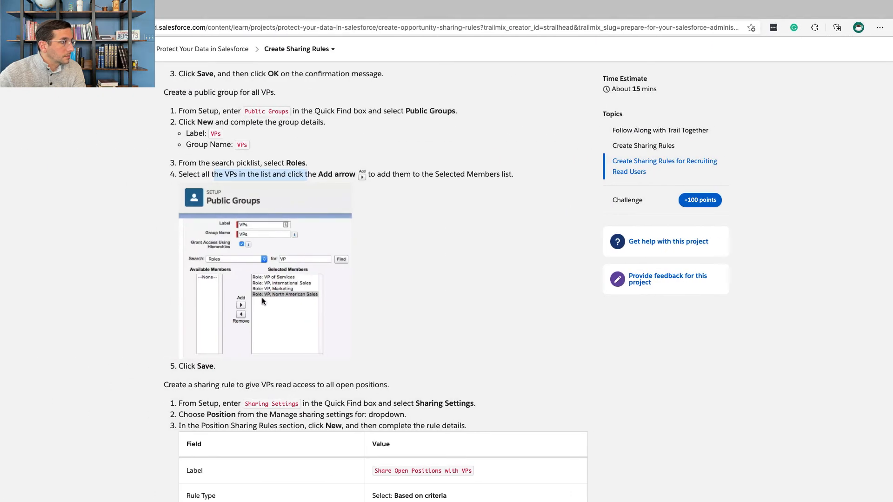
scroll(261, 297, down, 3)
key(ctrl+Right)
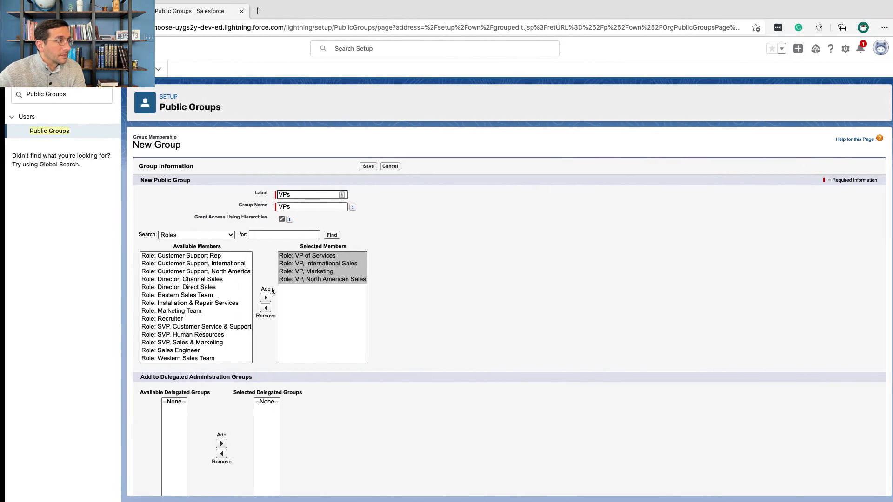
click(362, 167)
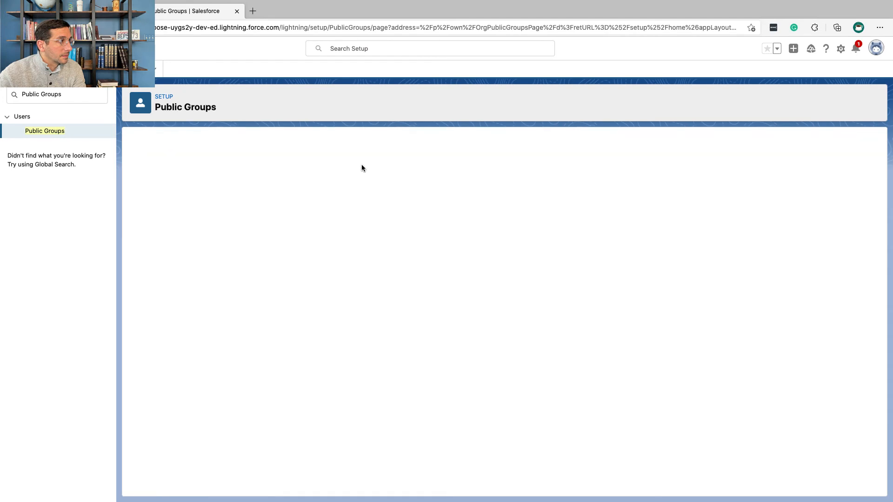
Step: Read the Trailhead instructions for the VP sharing rule, search Salesforce Setup for sharing settings and open the Sharing Settings page
key(ctrl+Left)
scroll(354, 253, down, 4)
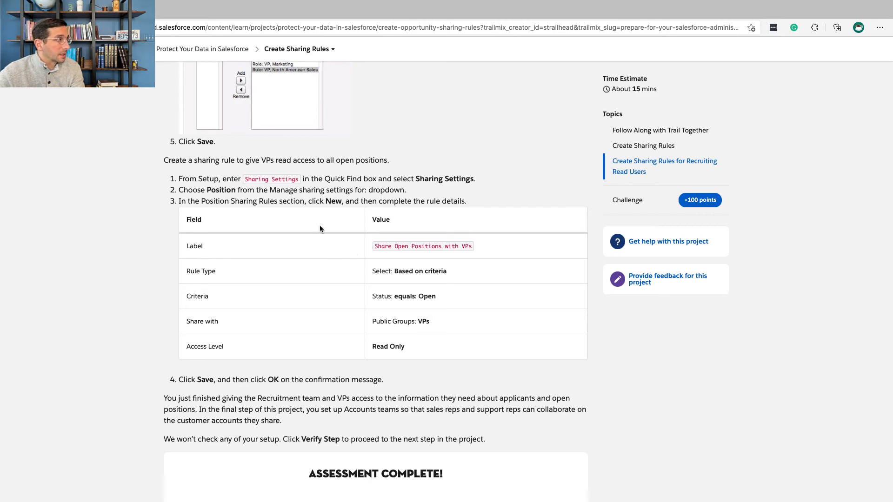
key(ctrl+Right)
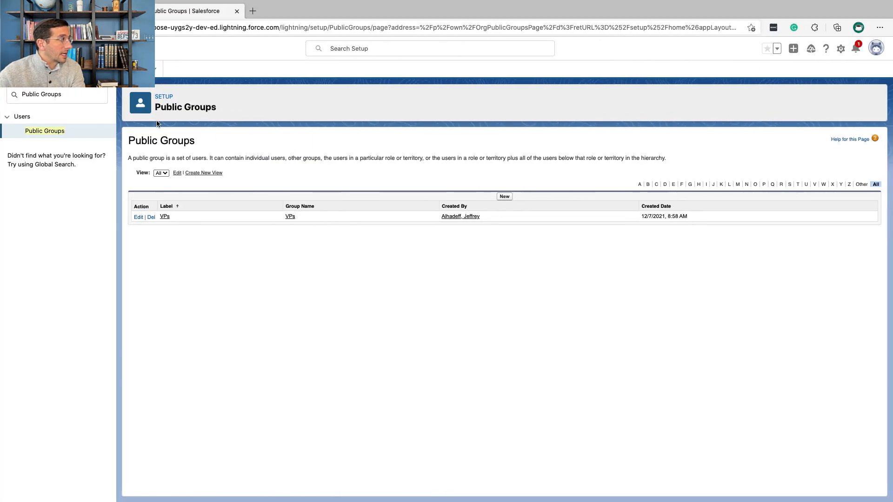
triple_click(62, 94)
text(sha)
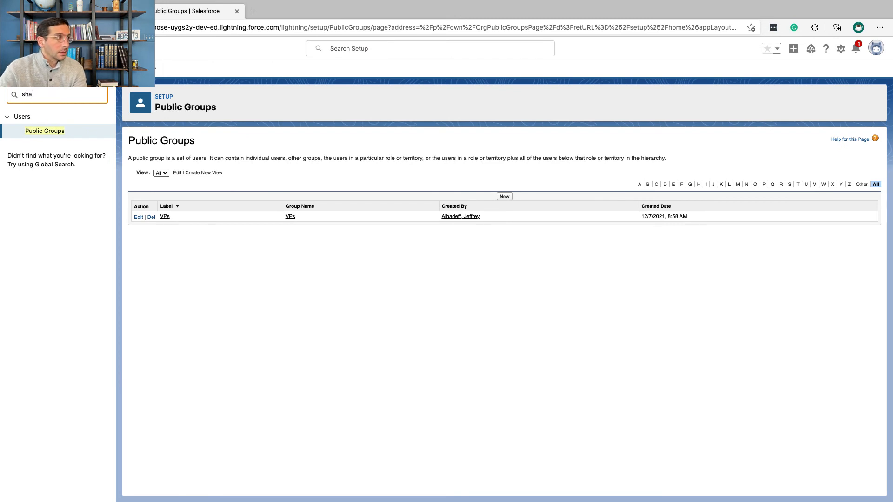
text(ring settings)
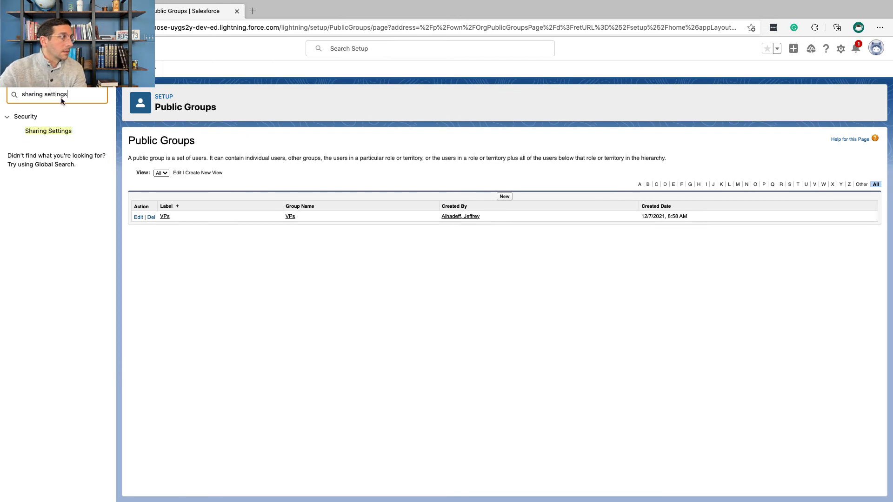
click(65, 131)
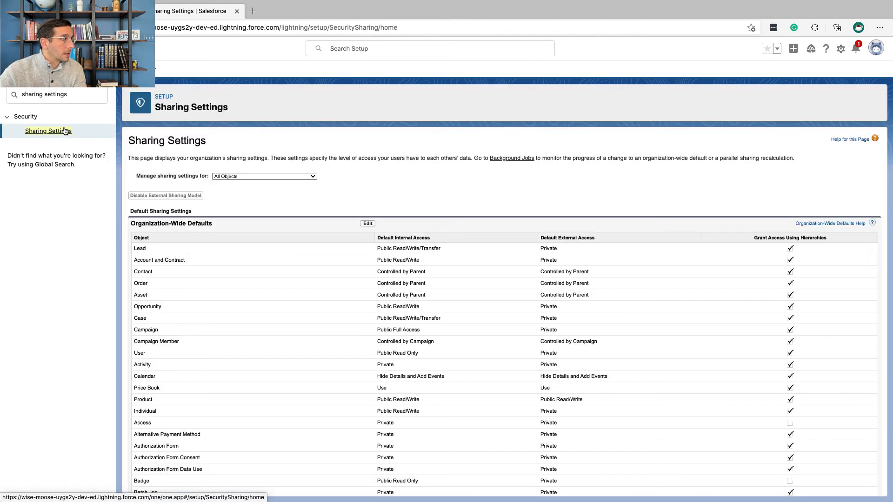
Step: Check which object Trailhead asks for and show the sharing settings for Position only
key(ctrl+Left)
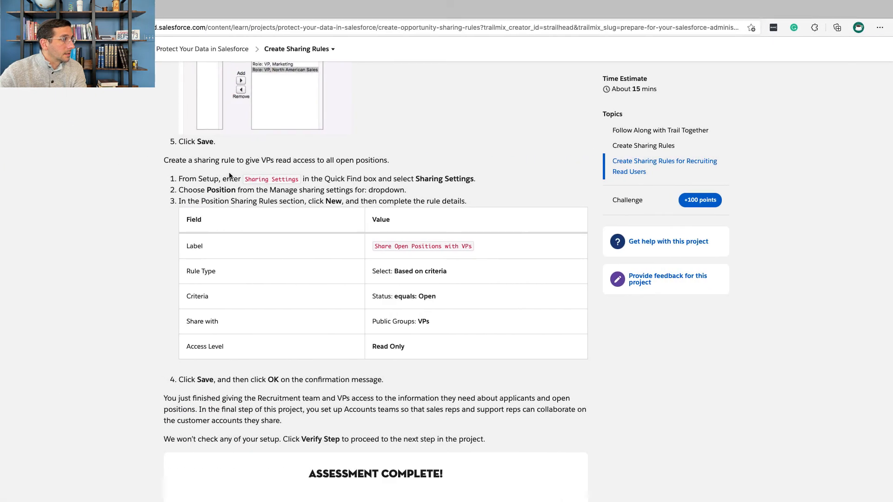
scroll(229, 175, down, 2)
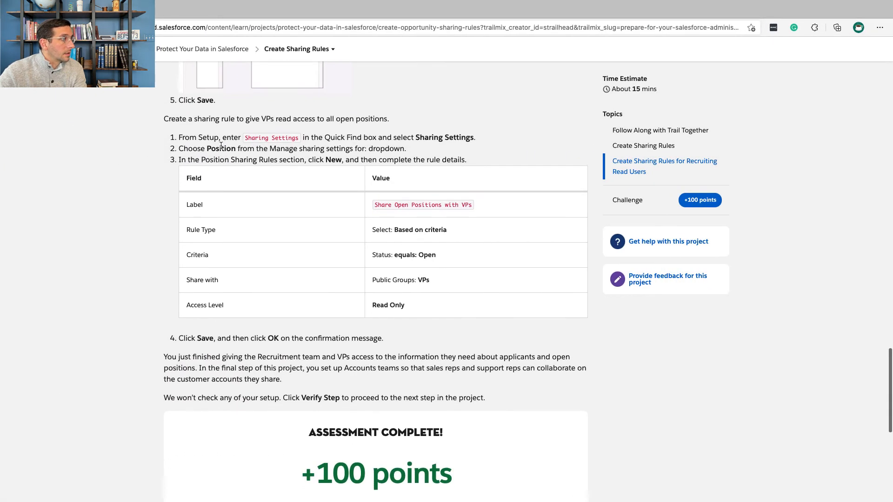
double_click(221, 147)
key(ctrl+Right)
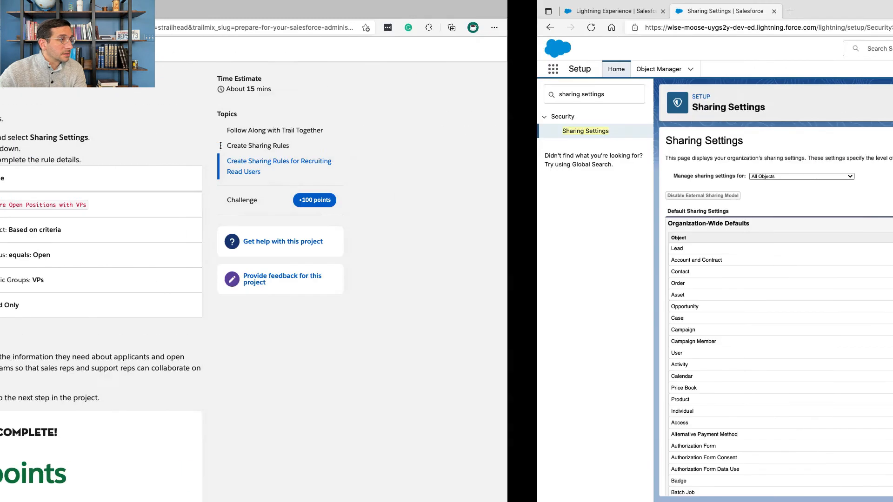
click(250, 176)
scroll(253, 261, down, 10)
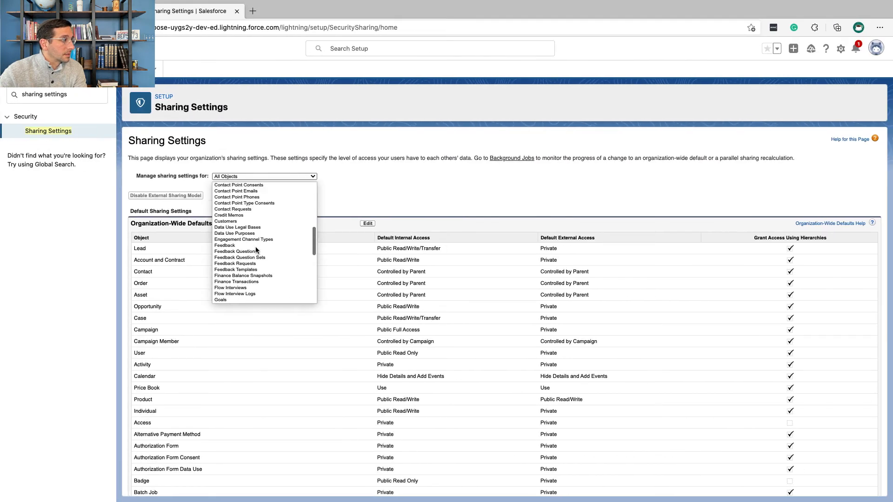
click(252, 299)
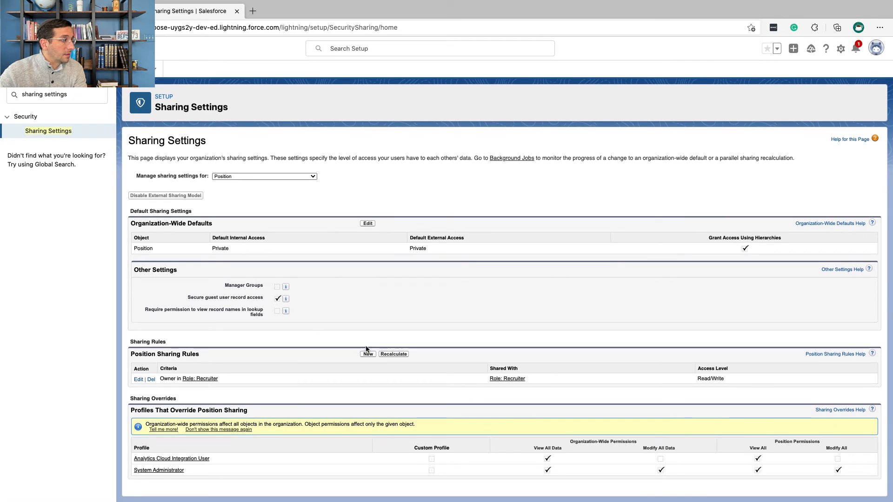
Step: Start a new Position sharing rule labelled Share Open Positions with VPs, copying the label from Trailhead and letting the rule name fill in
key(ctrl+Left)
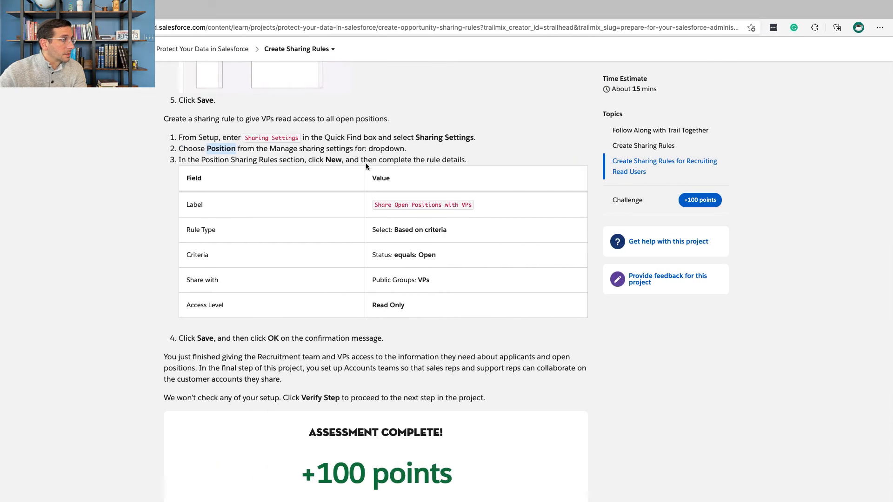
drag(381, 206, 470, 204)
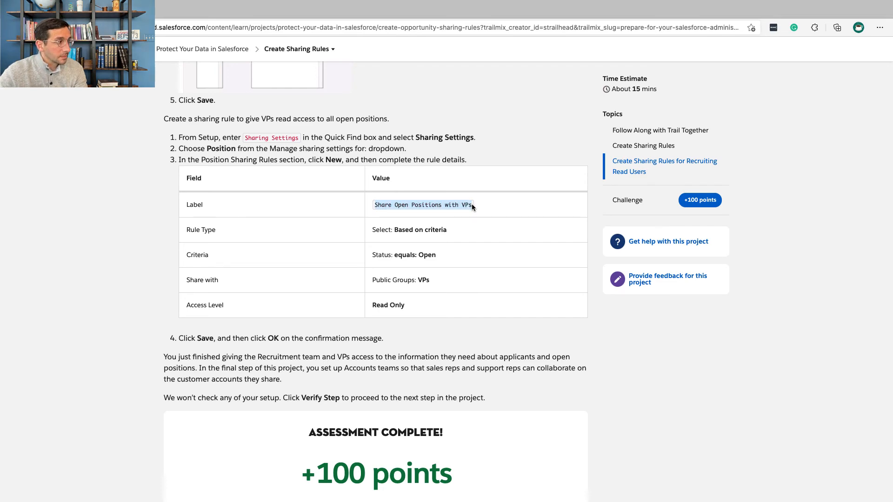
key(ctrl+Right)
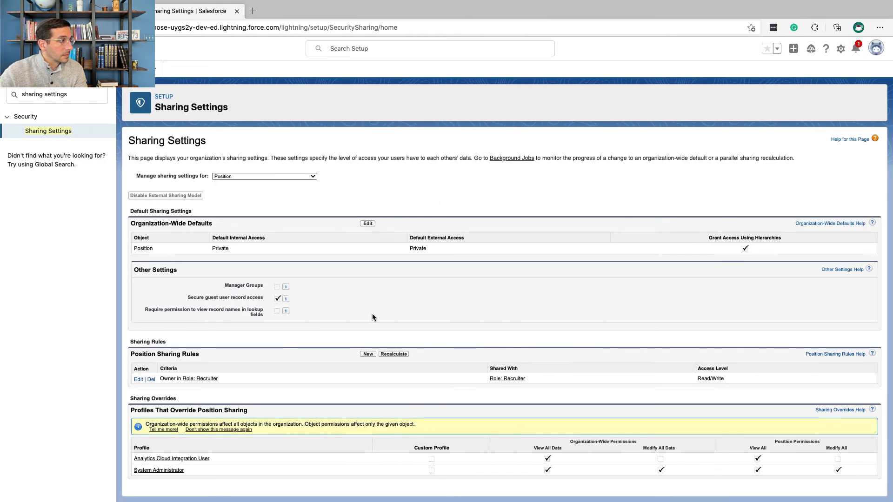
click(374, 356)
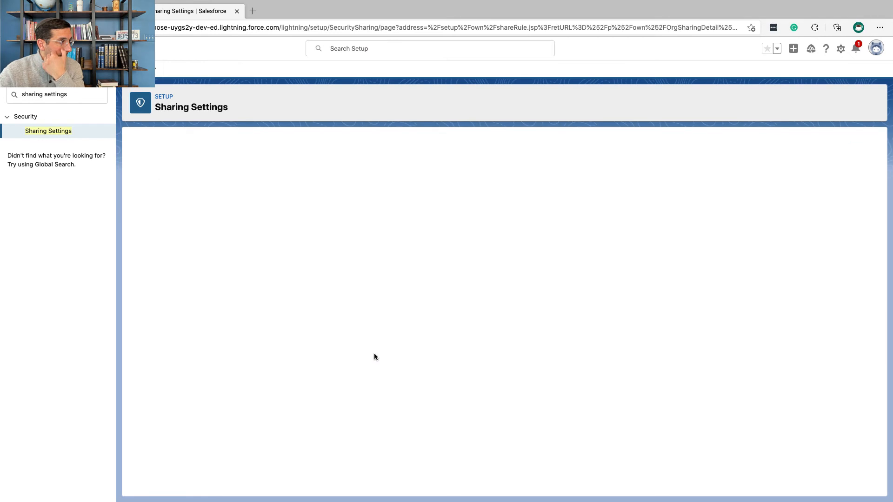
text(Open Positions with VPs)
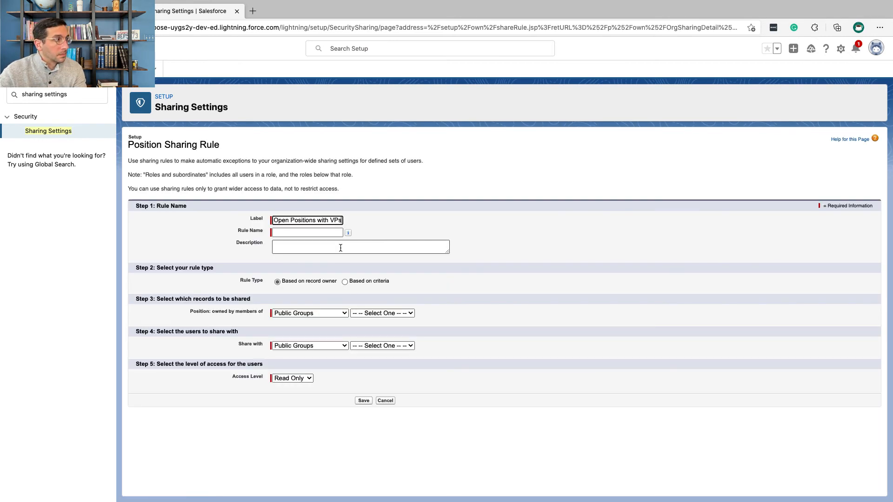
click(340, 248)
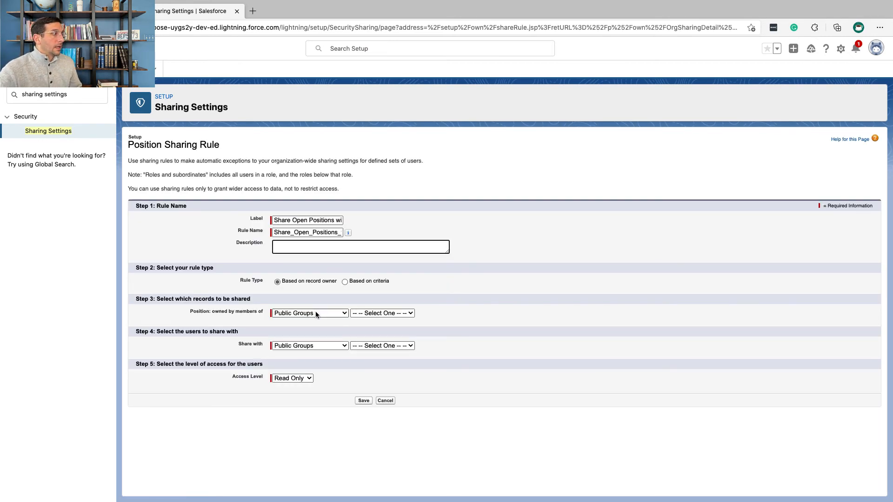
Step: Check the rule type in the Trailhead table and set the new rule's type to Based on criteria
key(ctrl+Left)
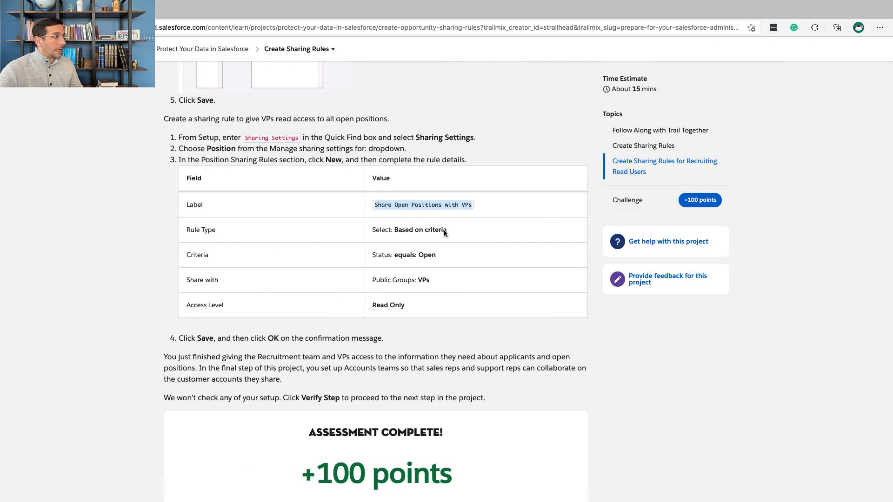
drag(455, 227, 425, 228)
key(ctrl+Right)
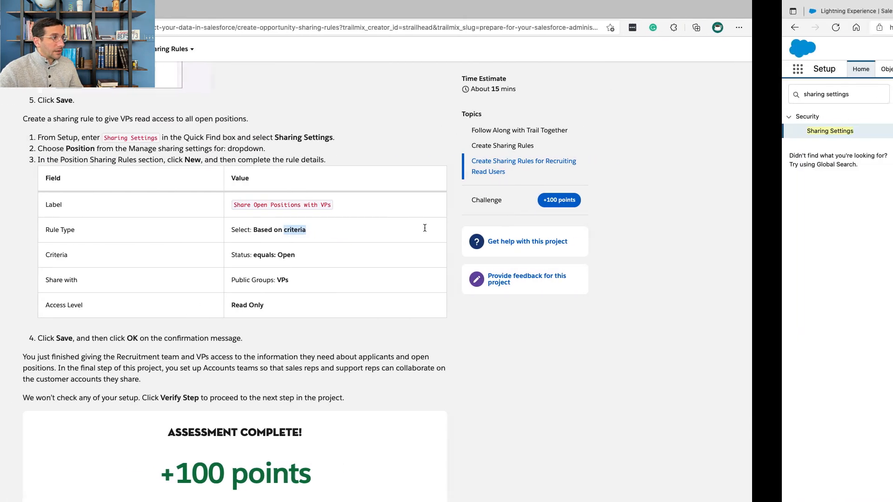
click(330, 313)
click(356, 279)
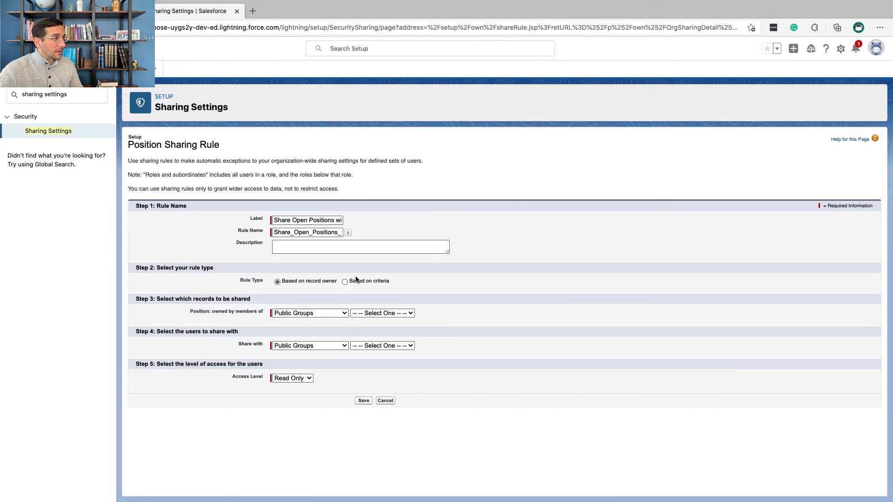
click(355, 281)
Step: Set the rule's first criterion to Status equals Open, taking the value from the picklist lookup
click(307, 321)
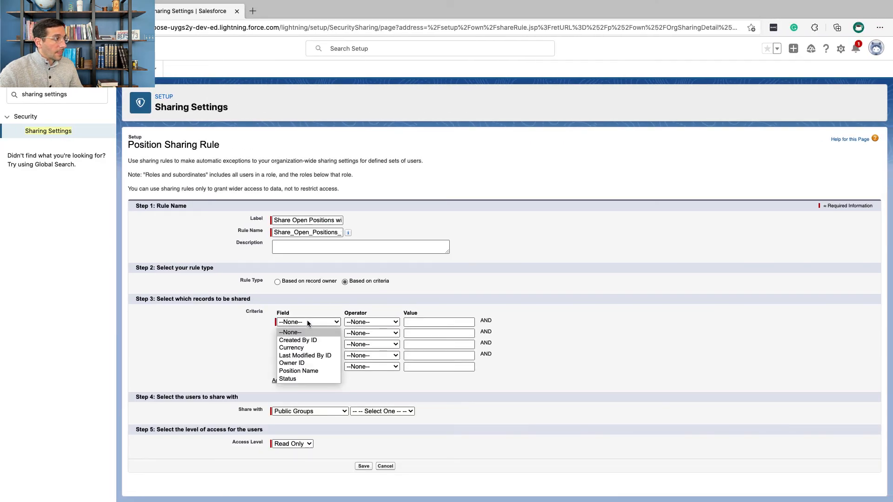
click(312, 380)
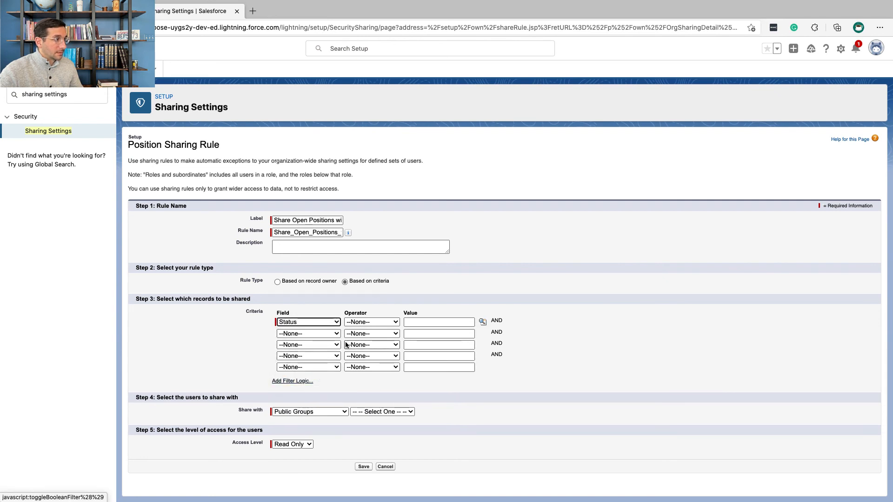
click(369, 322)
click(358, 340)
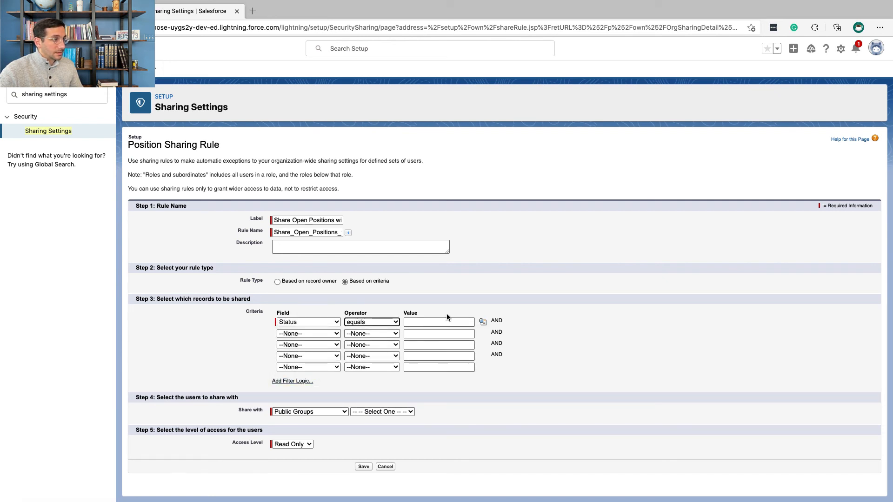
click(482, 322)
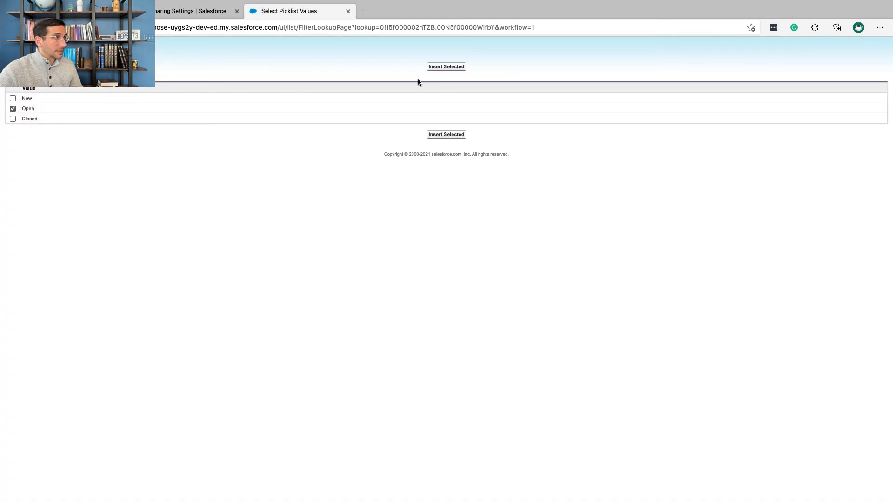
click(442, 67)
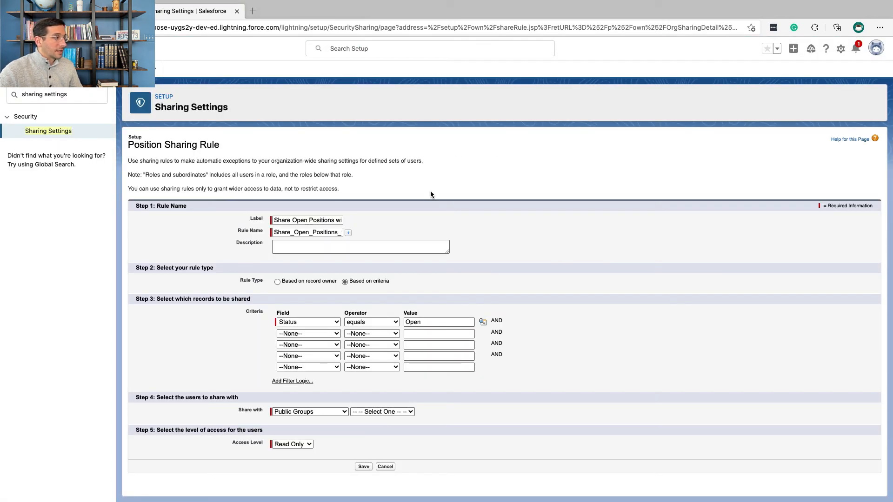
Step: Share the rule with the VPs public group, keeping the Read Only access Trailhead specifies, and save it, accepting the background sharing recalculation
click(344, 412)
click(381, 412)
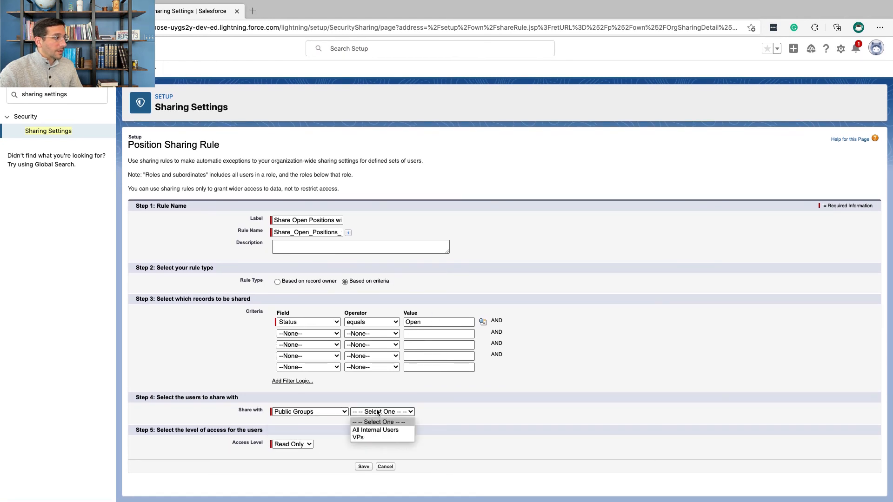
click(378, 437)
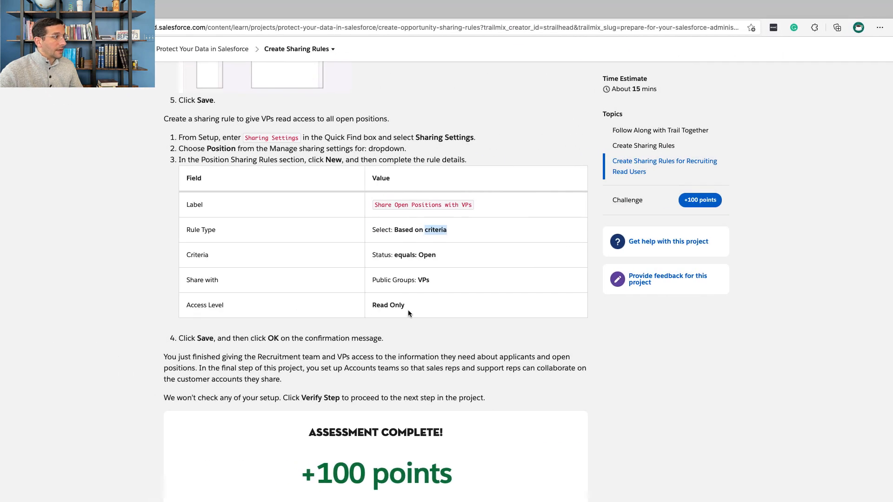
drag(408, 310, 379, 306)
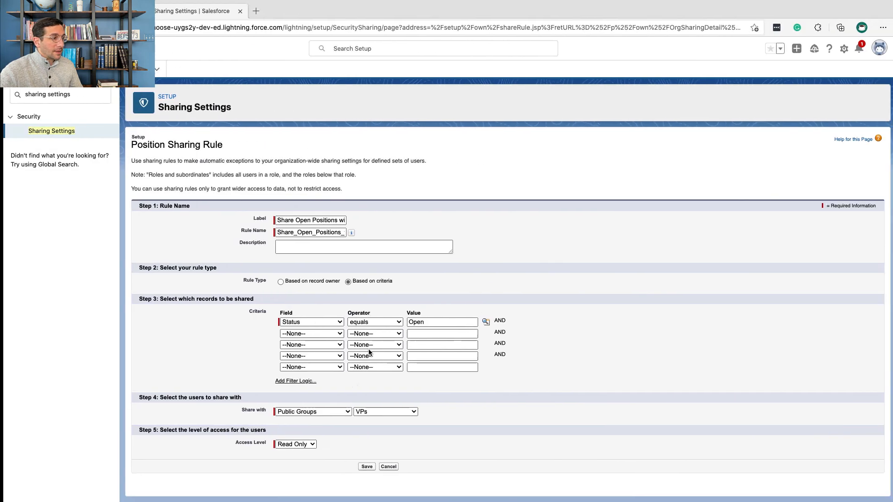
click(364, 467)
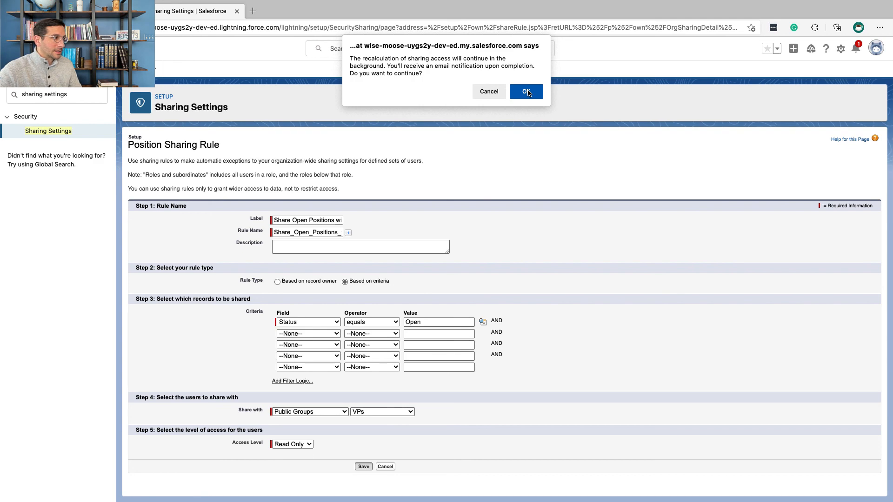
click(526, 91)
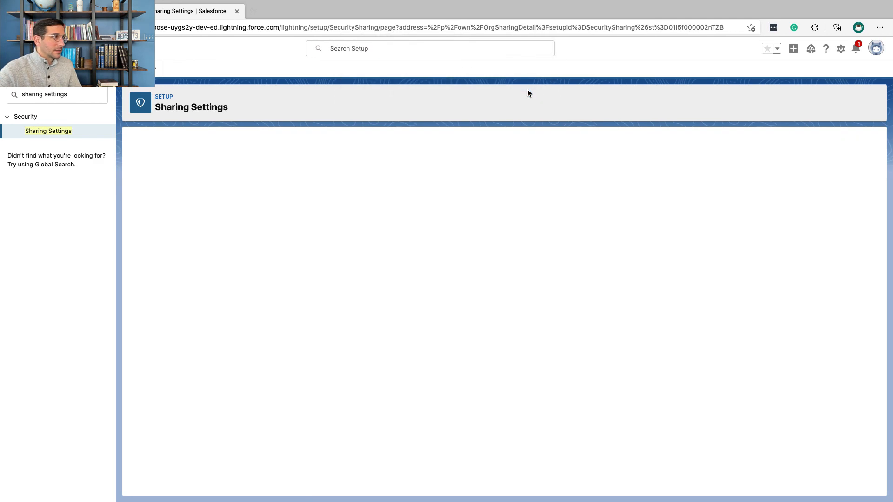
Step: Switch back to Trailhead, retake the Create Sharing Rules step and submit it for verification
key(ctrl+Left)
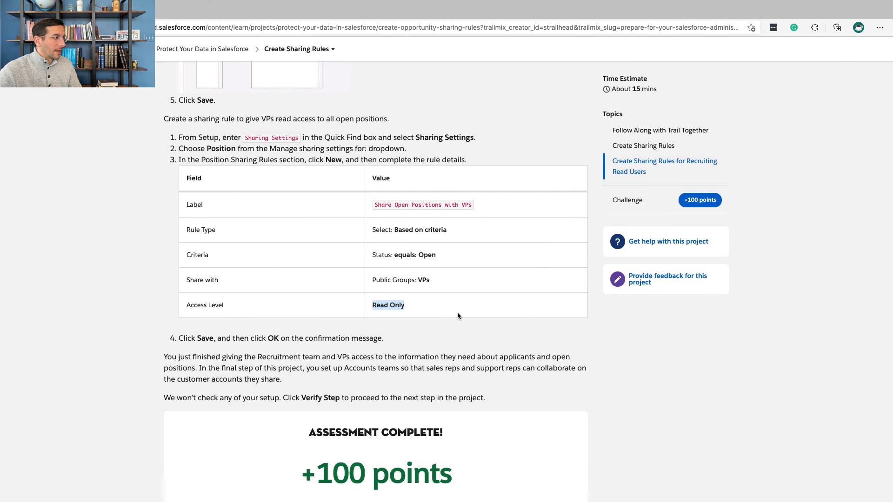
scroll(458, 316, down, 4)
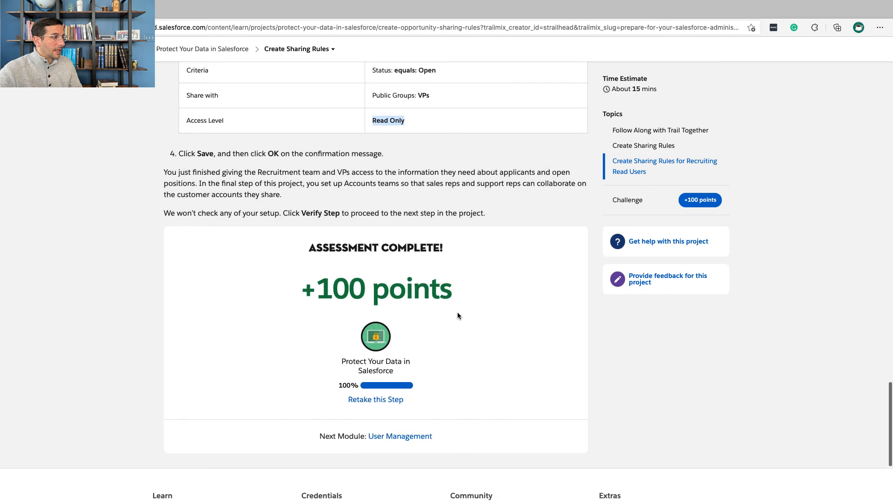
click(389, 402)
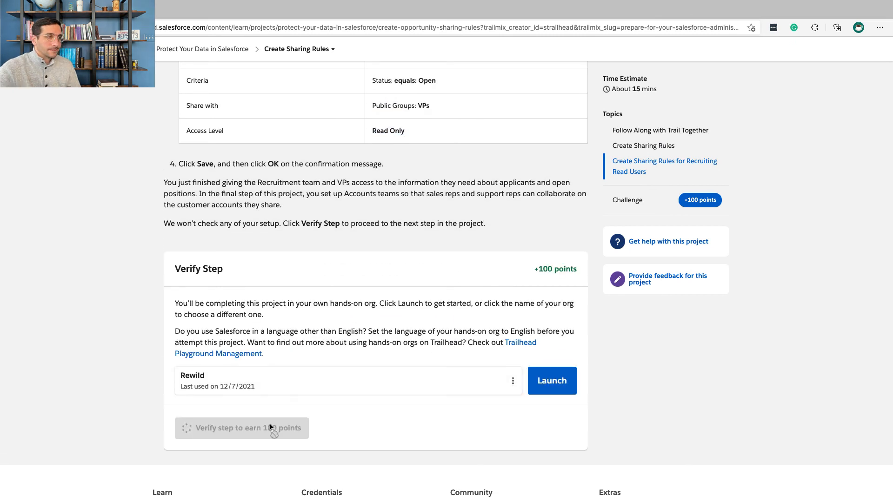
click(270, 425)
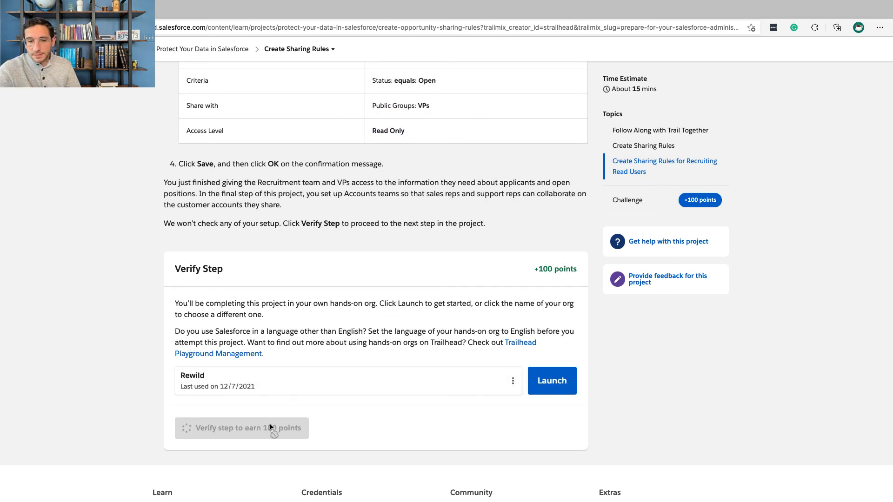